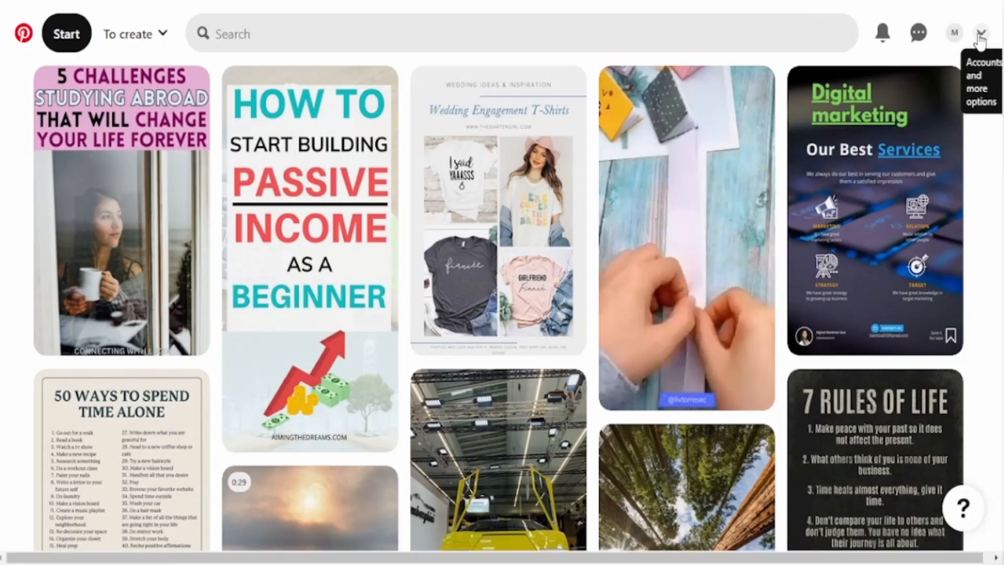
Convert the personal account to a free business account and accept the upgrade
left_click(982, 36)
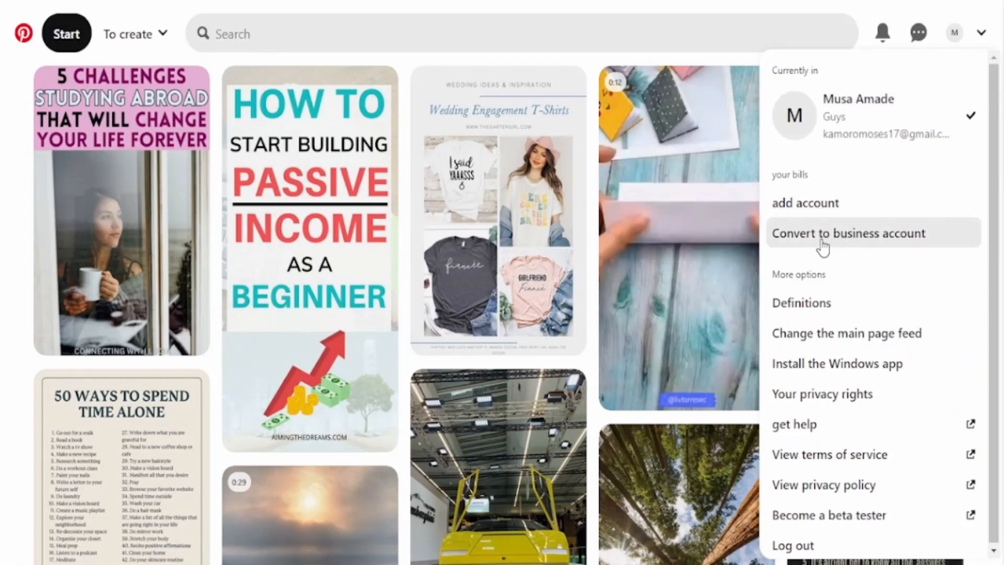
left_click(853, 239)
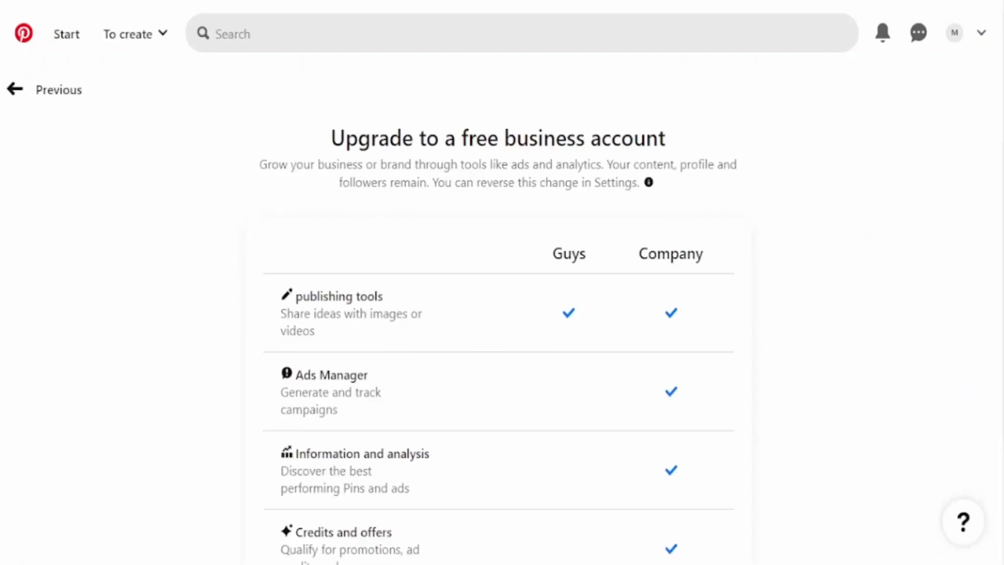
scroll(503, 314, "down", 2)
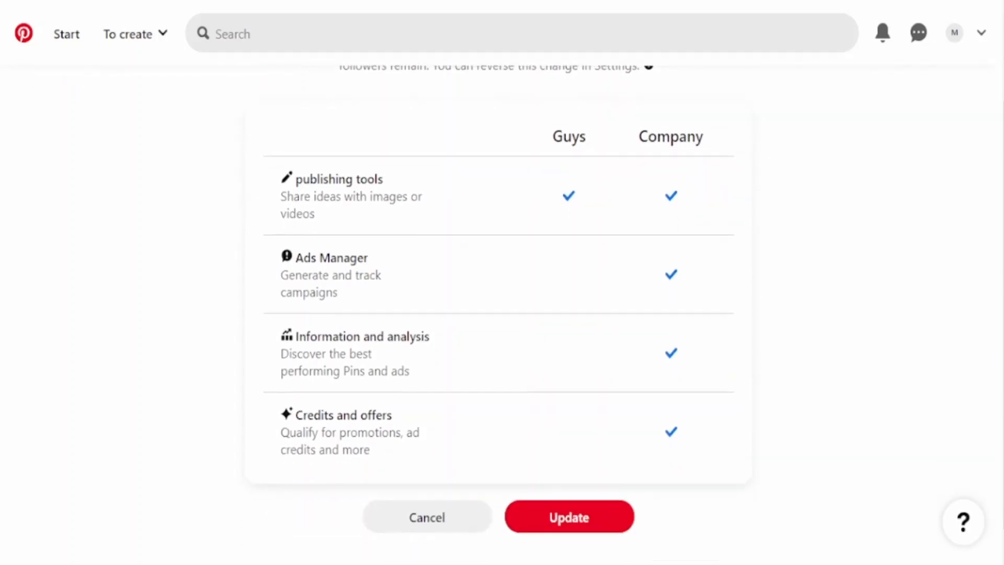
scroll(502, 314, "down", 1)
scroll(502, 313, "up", 2)
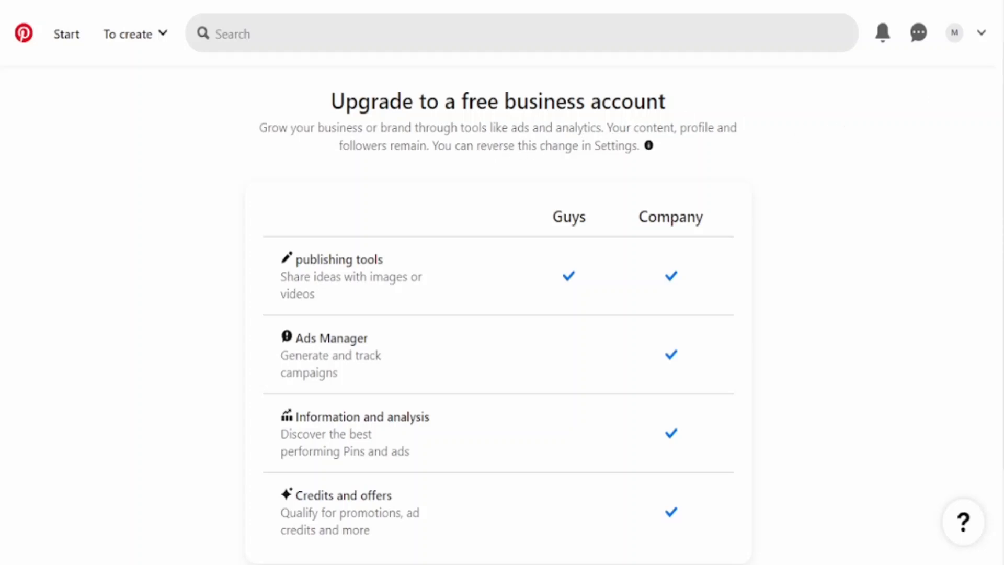
scroll(498, 314, "down", 2)
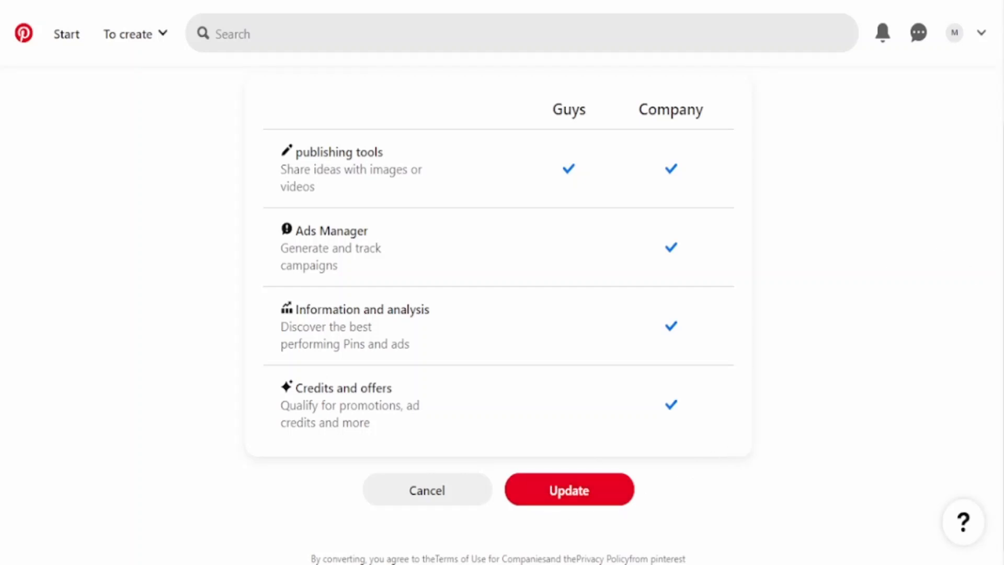
left_click(577, 494)
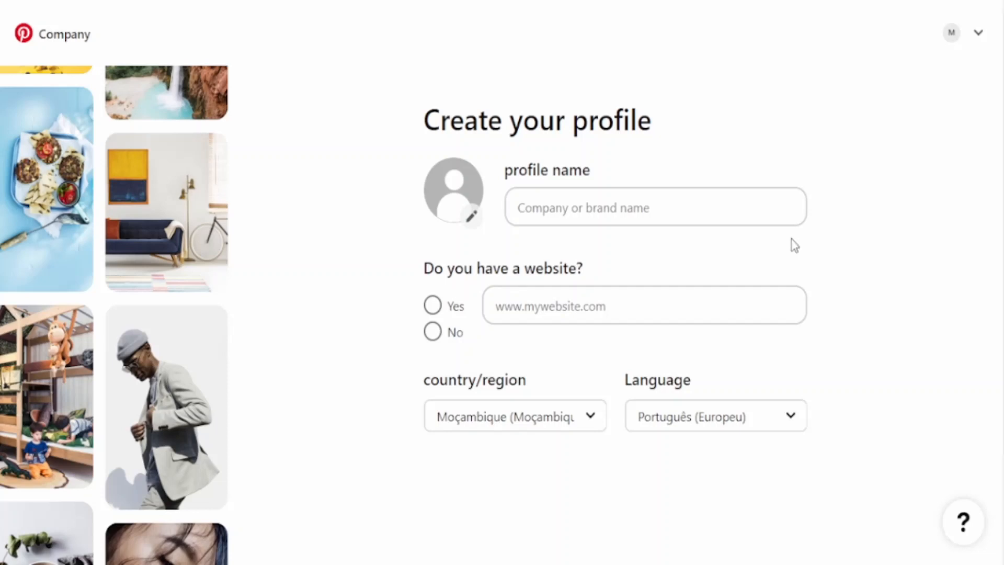
left_click(560, 212)
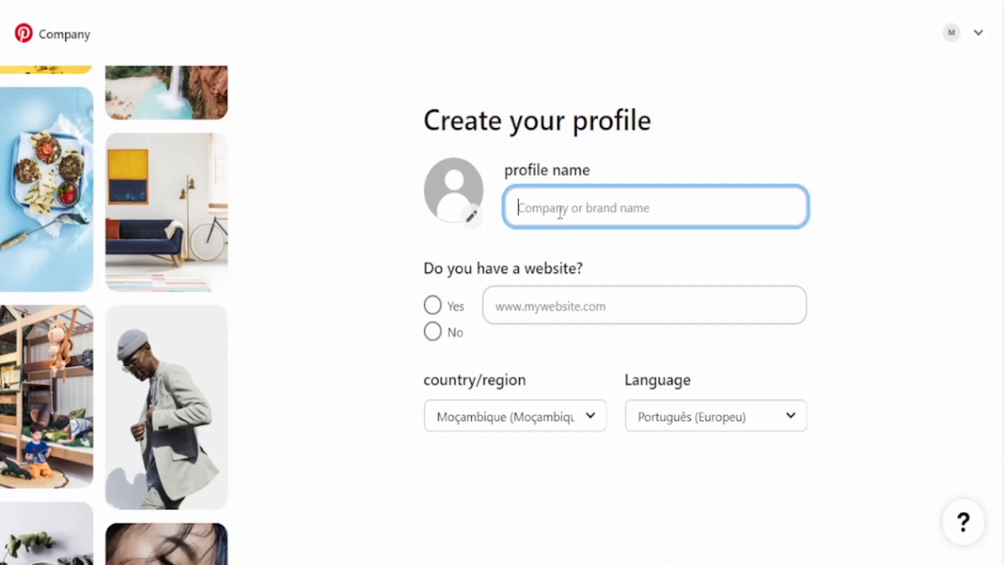
type("M")
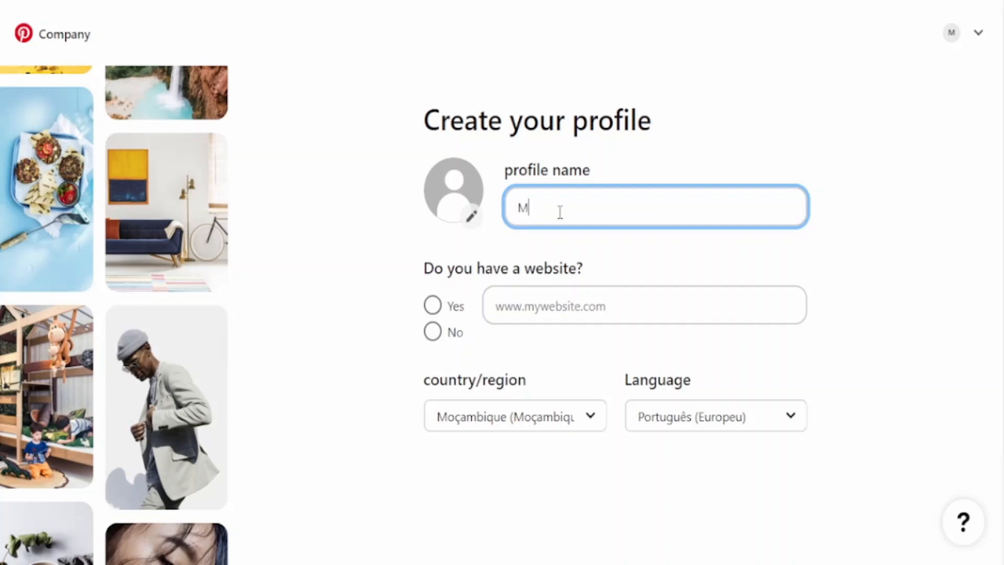
type("amoztips")
left_click(635, 245)
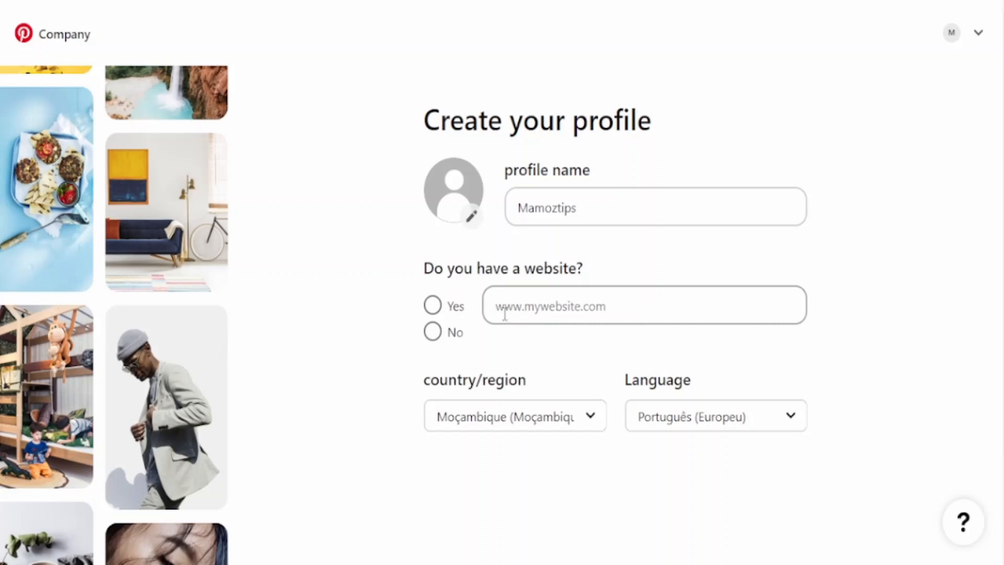
left_click(433, 309)
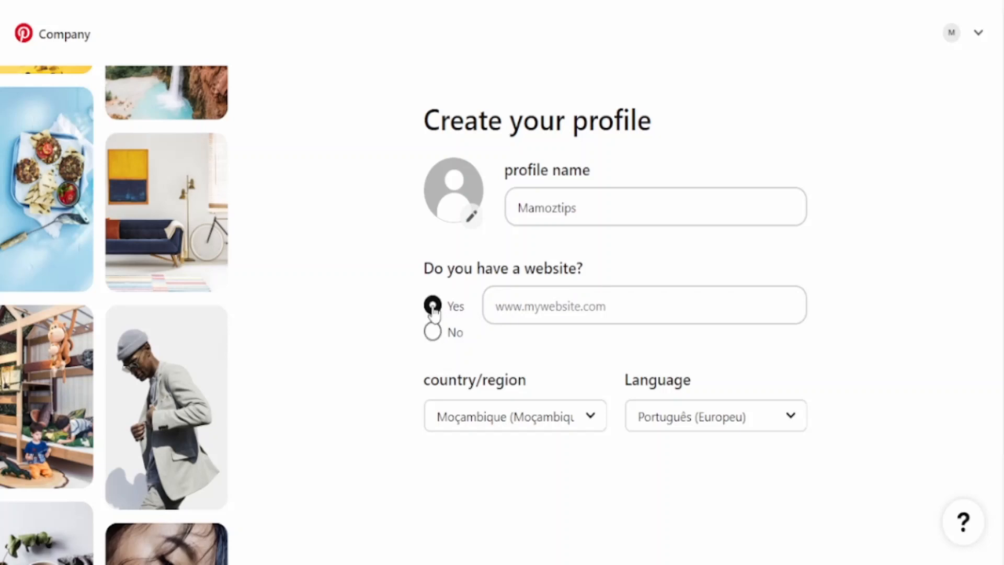
left_click(530, 306)
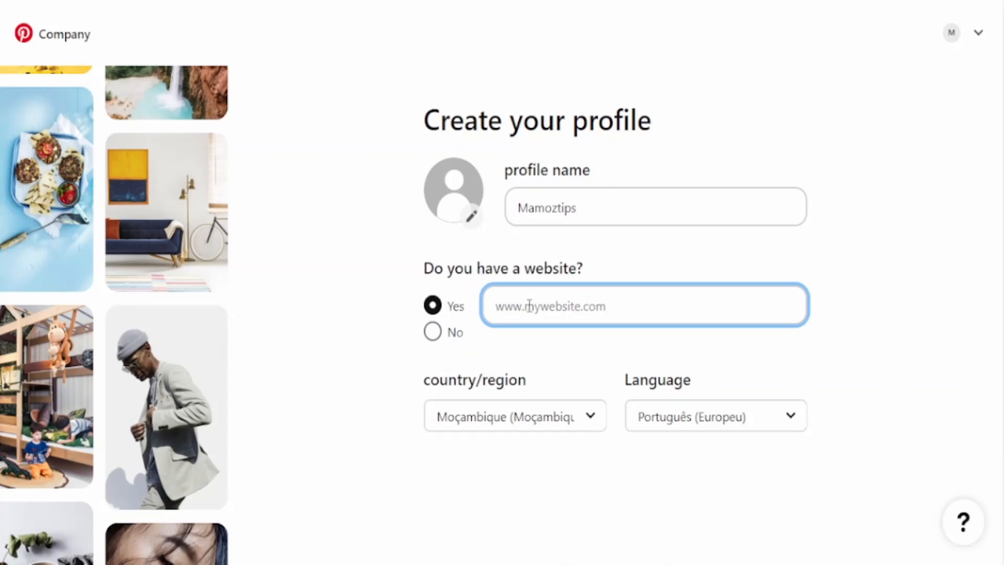
type("www")
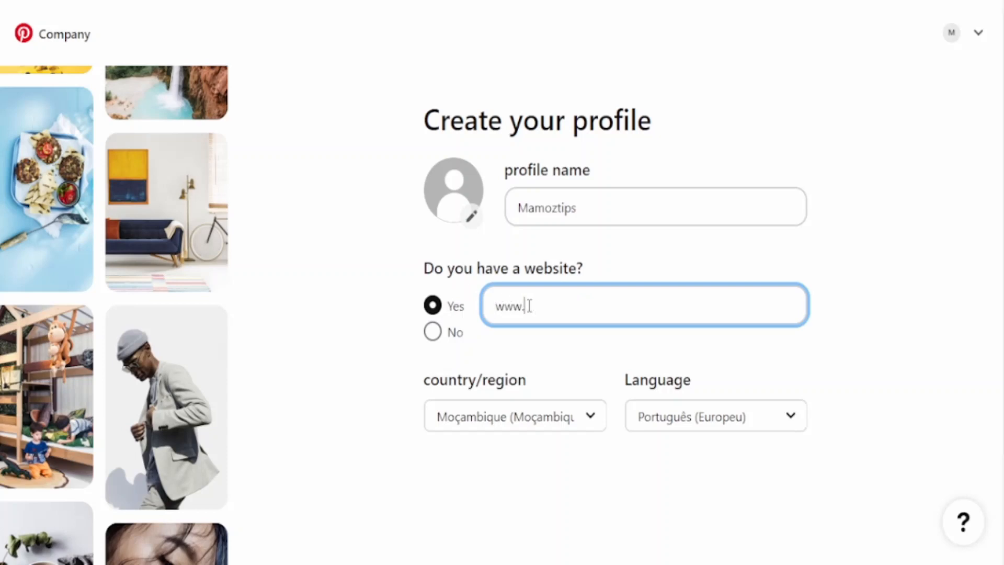
type(".mussaamade.cok")
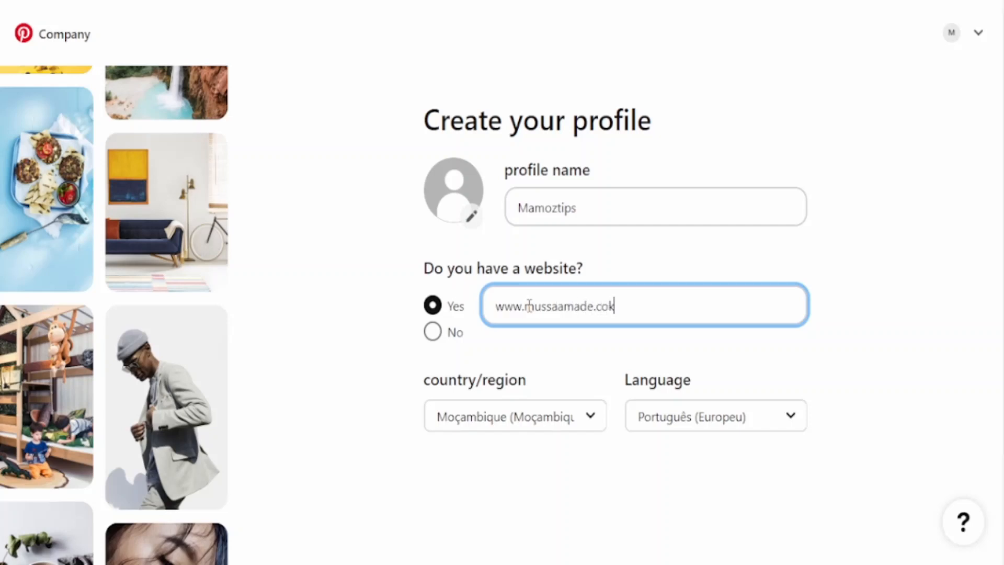
scroll(965, 317, "down", 2)
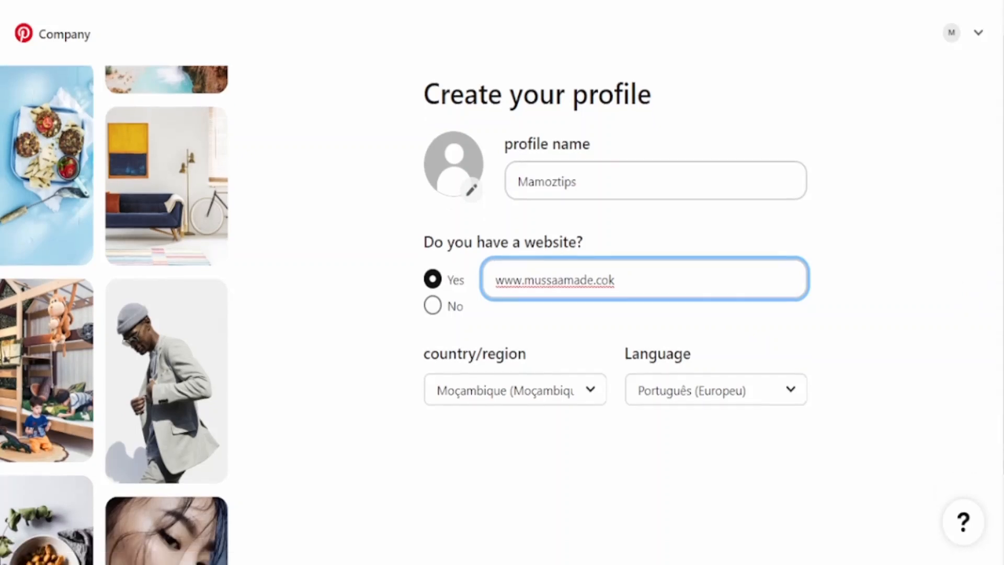
left_click(786, 349)
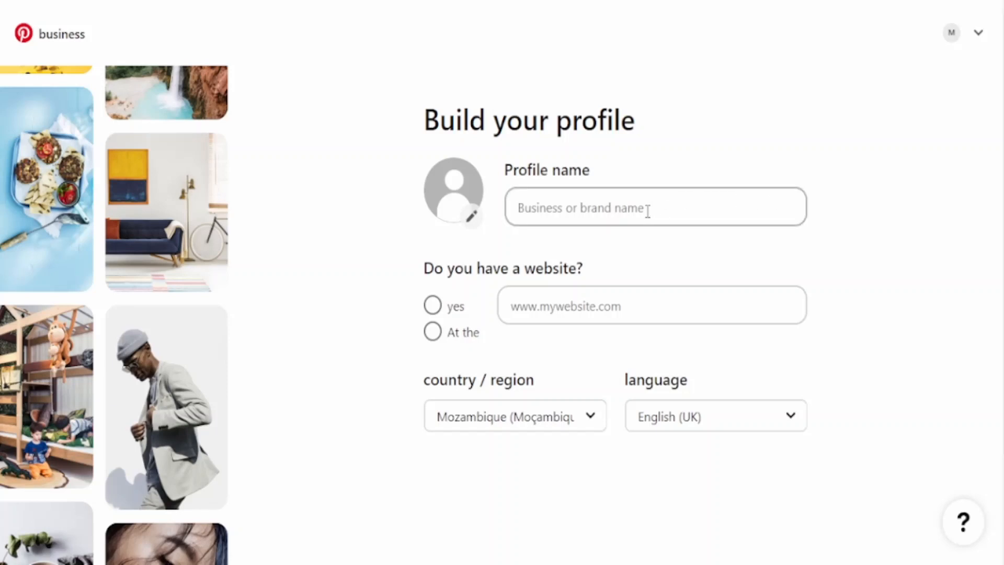
Enter Mamoztips as the profile name of the business account
left_click(576, 203)
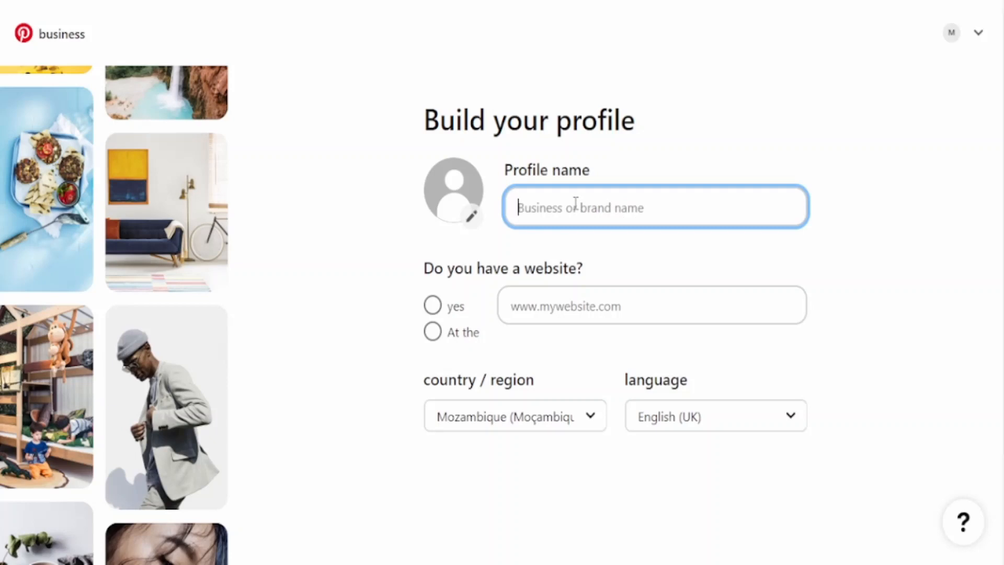
type("Mam")
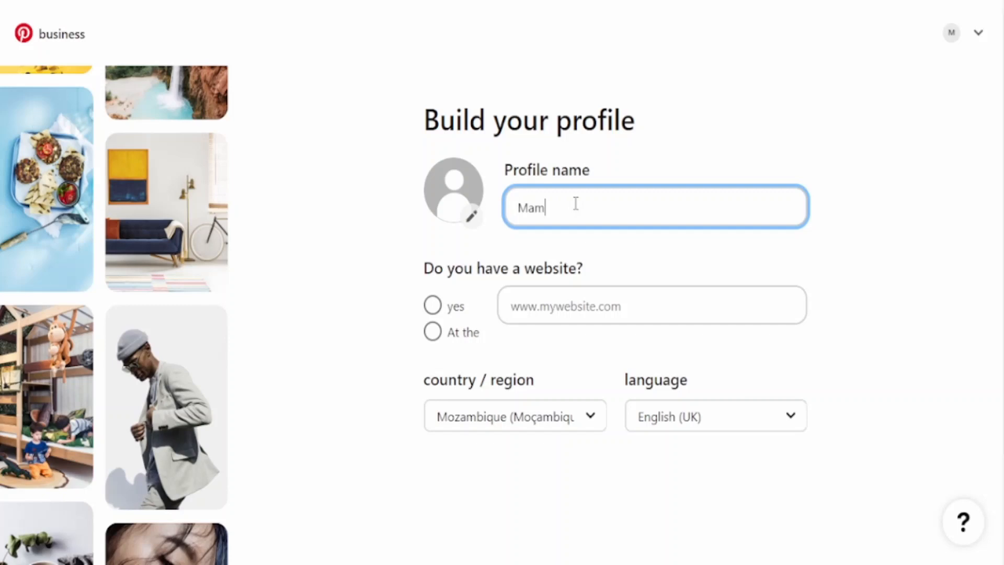
type("oztipd")
key("BackSpace")
type("s")
left_click(608, 257)
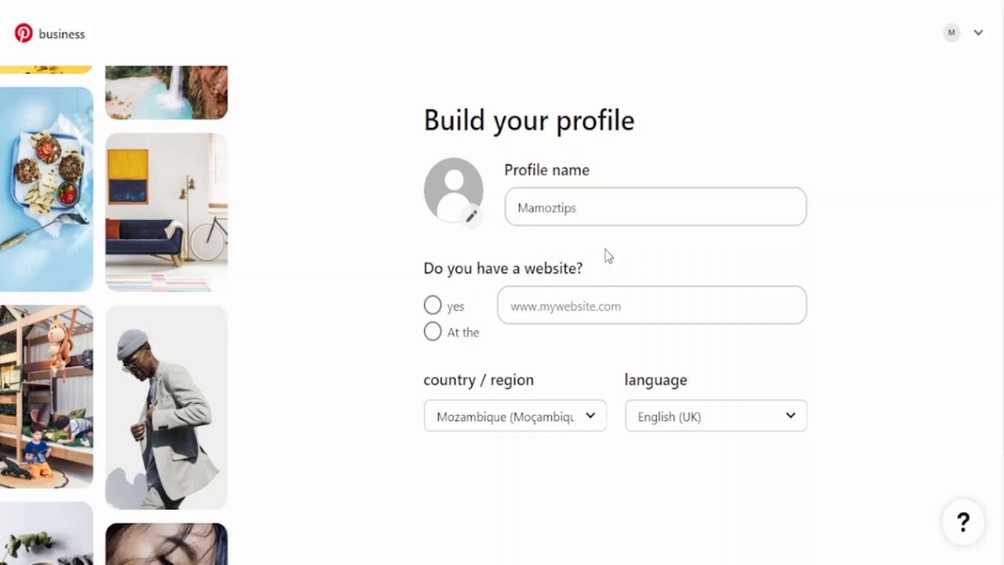
Indicate that the business has a website and fill in the website address
left_click(436, 309)
left_click(544, 308)
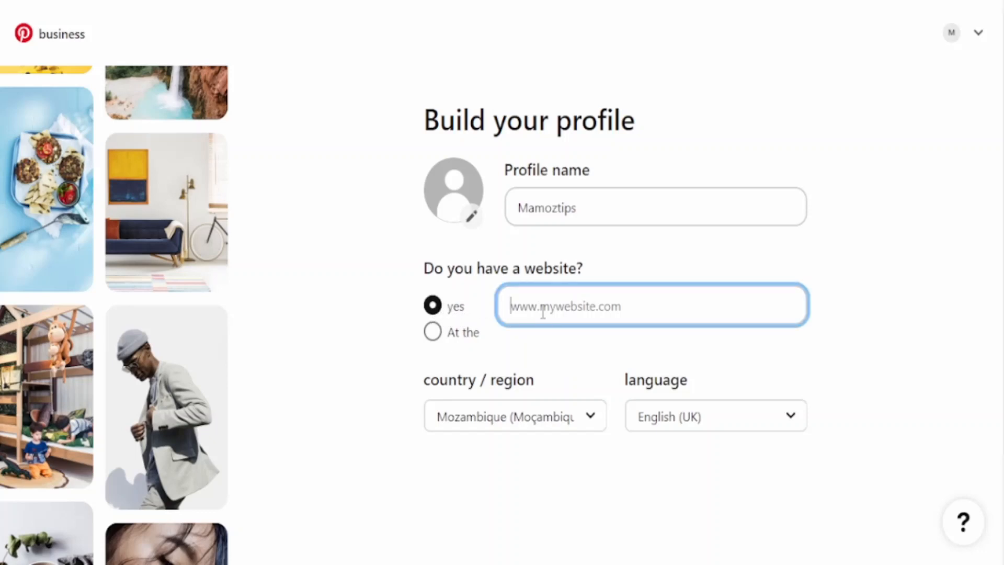
type("www.")
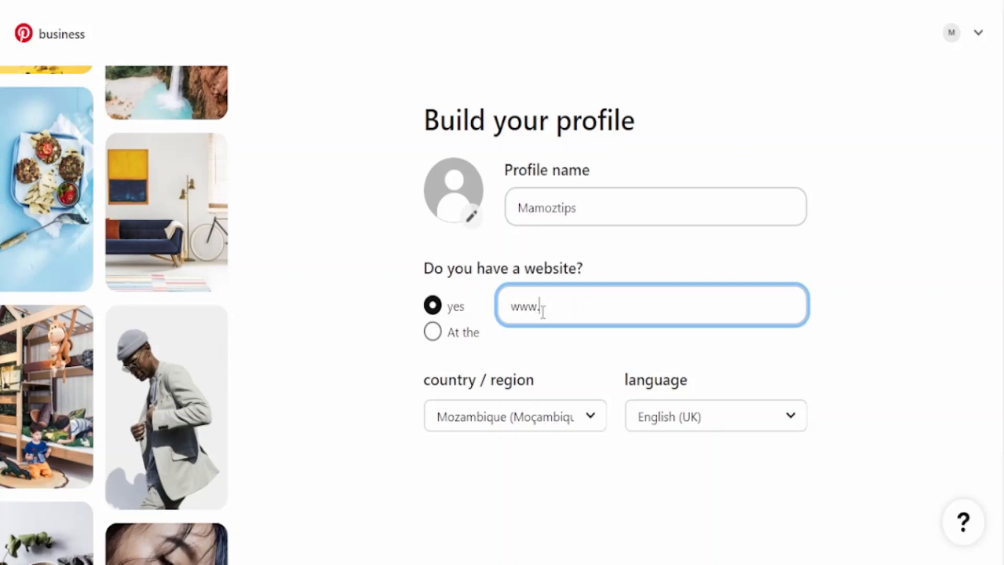
type("mussaamade")
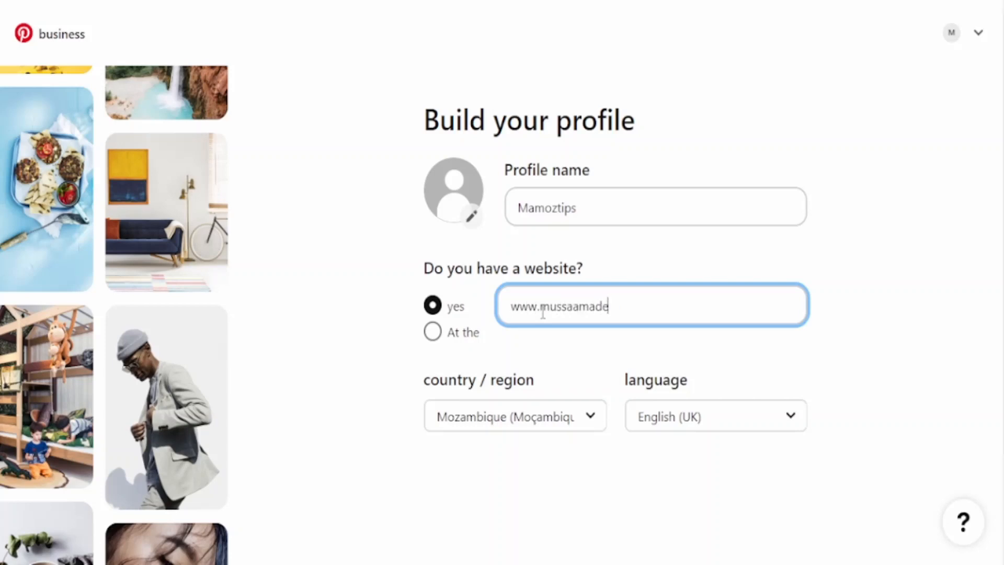
left_click(747, 358)
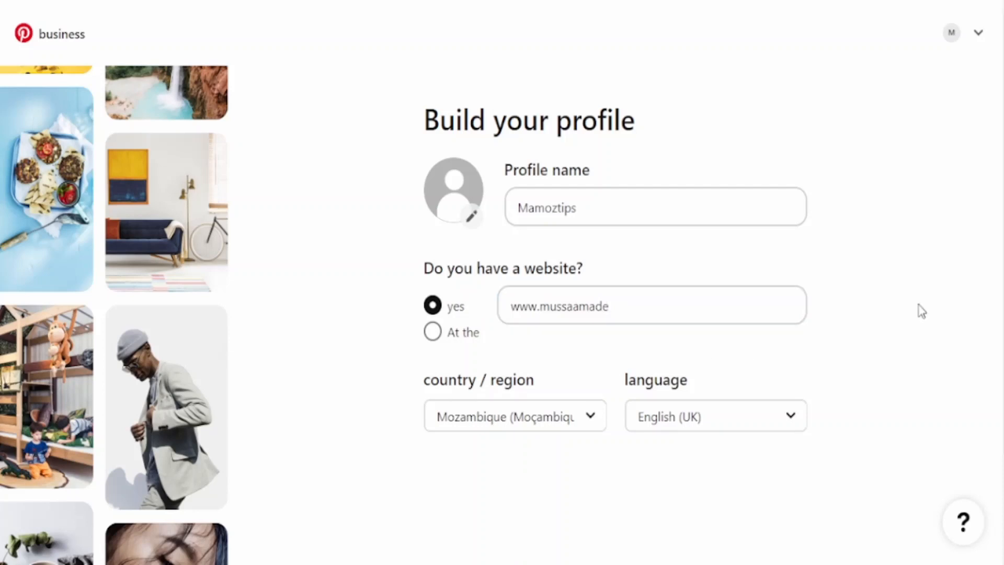
Set the country/region to United States and continue to the brand questions
scroll(502, 314, "down", 2)
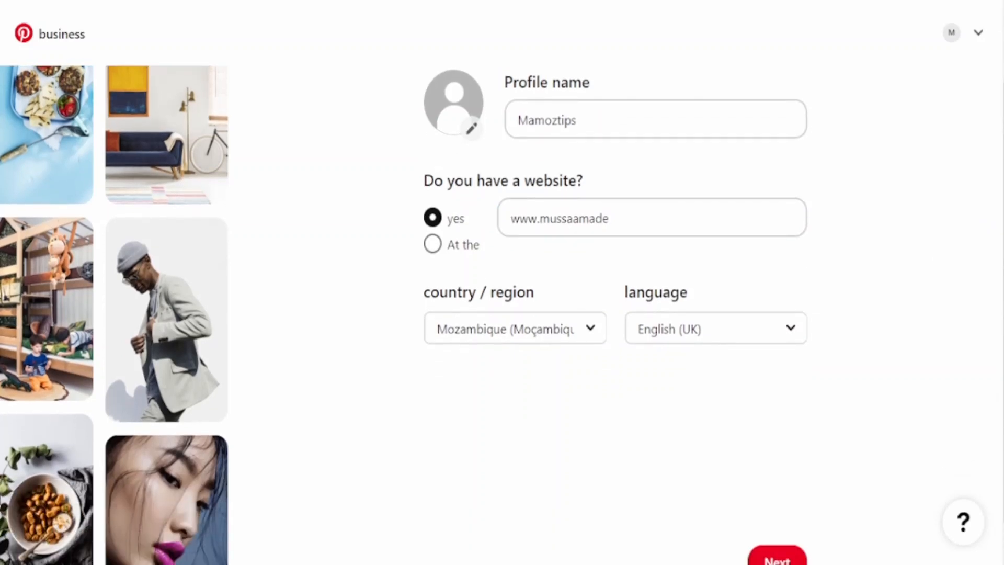
scroll(999, 339, "down", 1)
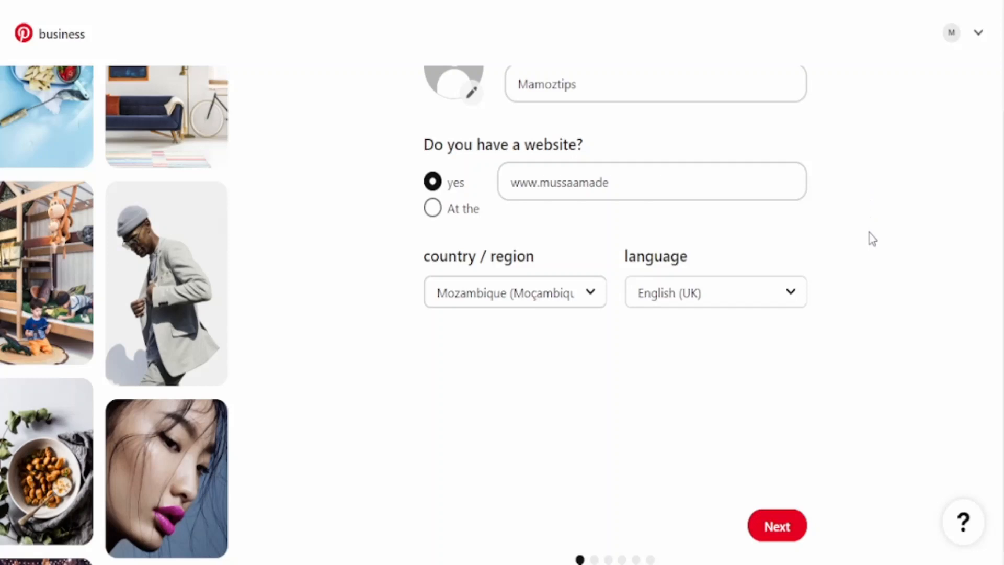
left_click(507, 182)
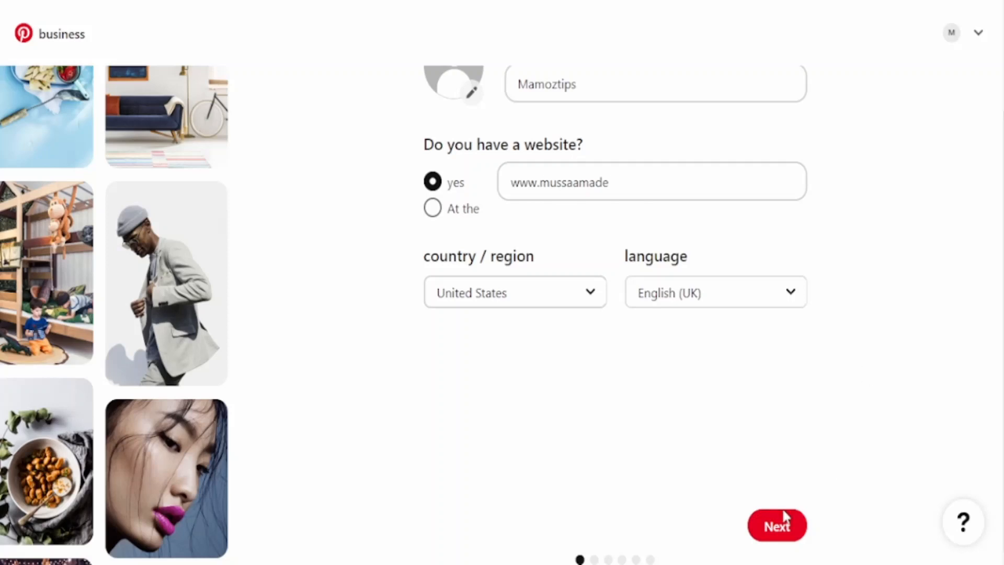
left_click(782, 528)
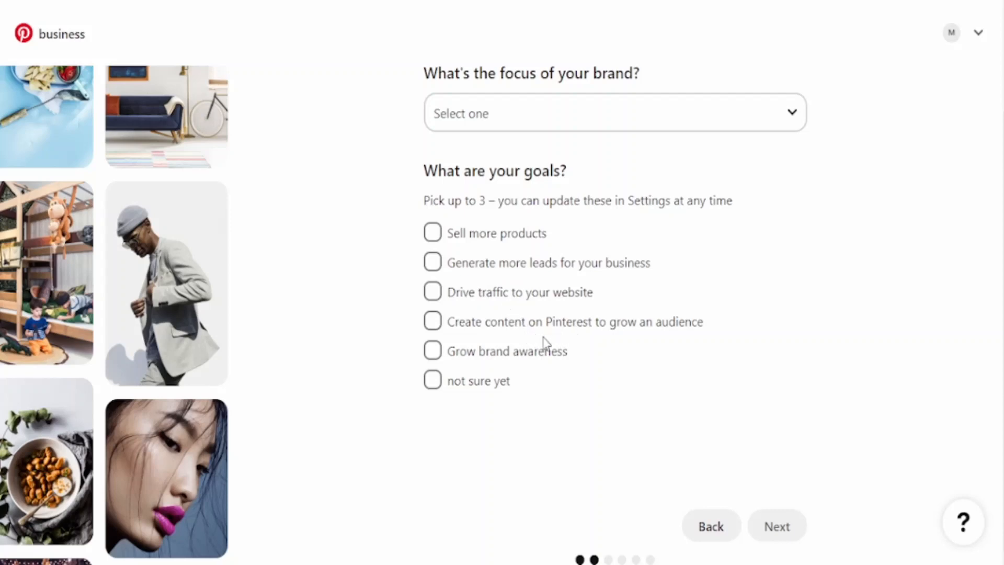
Select three goals: Sell more products, Generate more leads for your business, and Create content on Pinterest to grow an audience
left_click(434, 237)
left_click(434, 265)
left_click(433, 266)
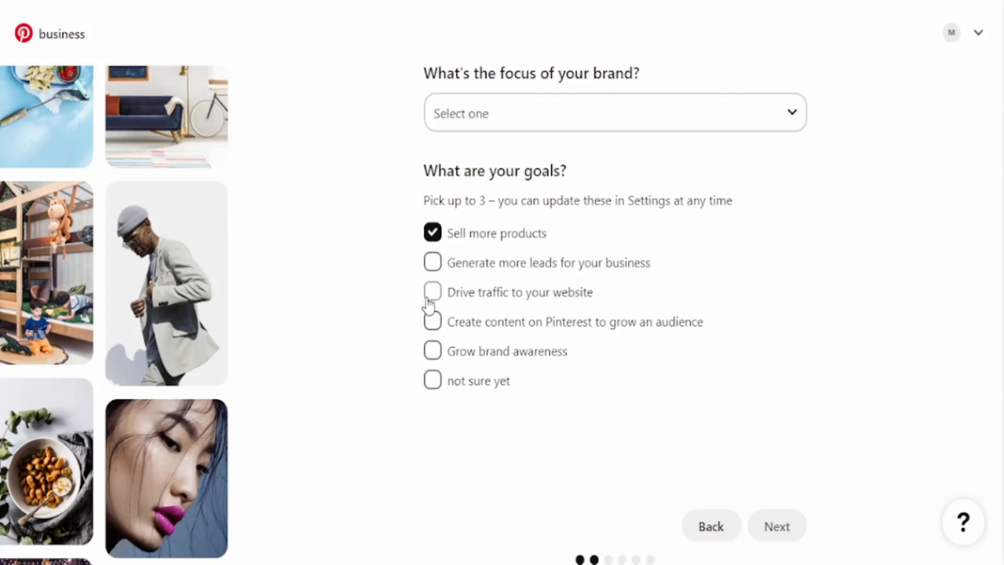
left_click(428, 298)
left_click(433, 264)
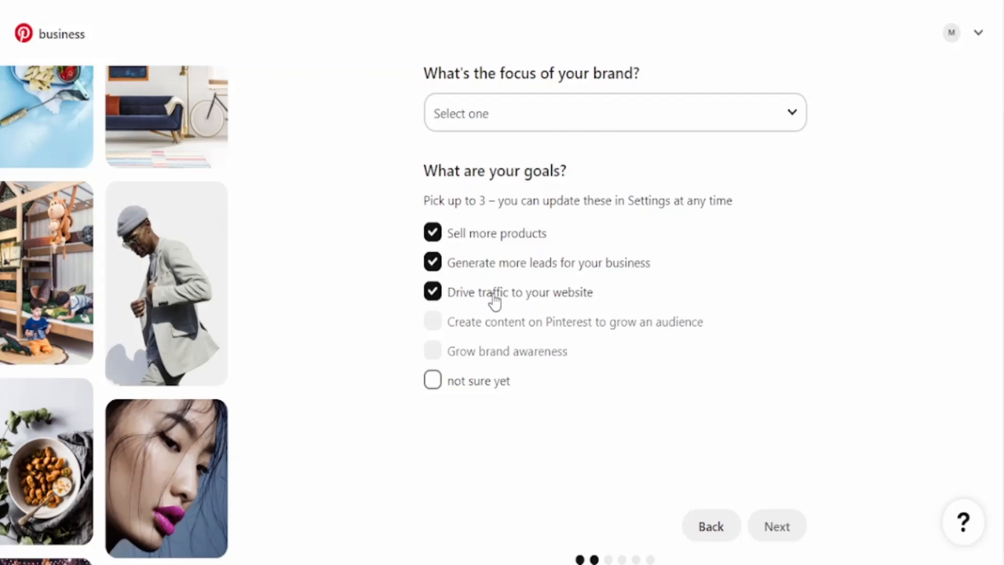
left_click(433, 291)
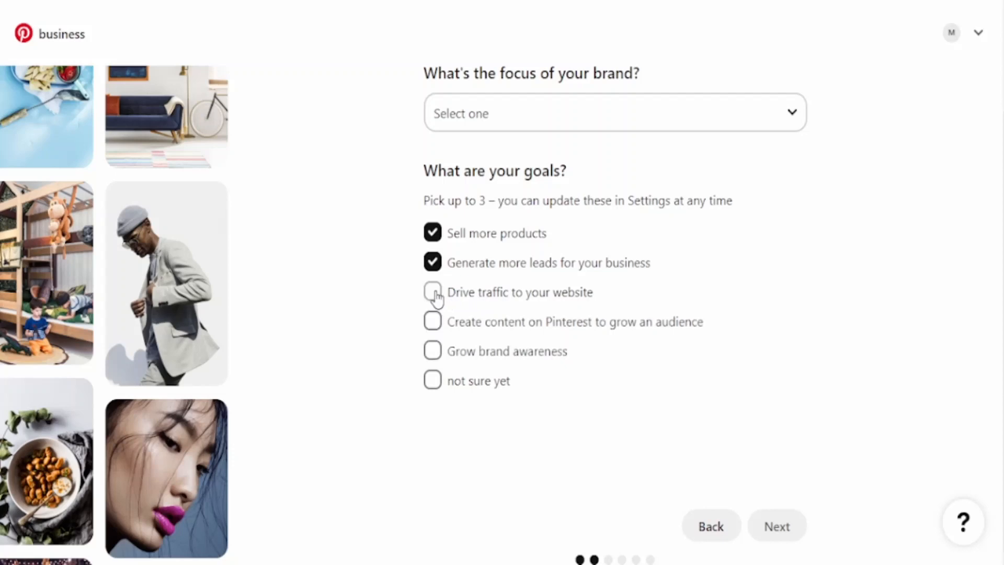
left_click(435, 328)
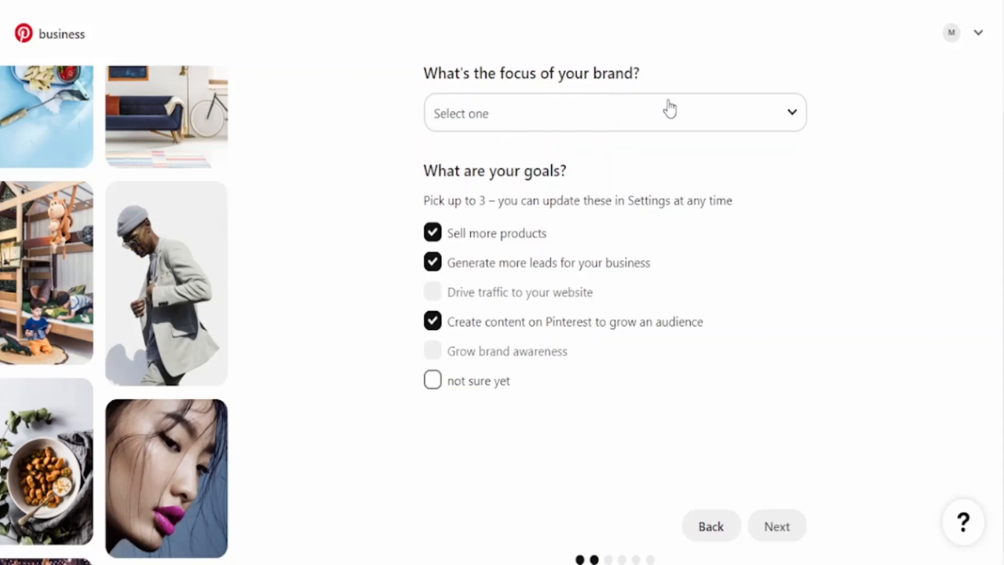
Set the brand focus to Other, enter Businesss as the custom focus, and continue to the business description
left_click(793, 118)
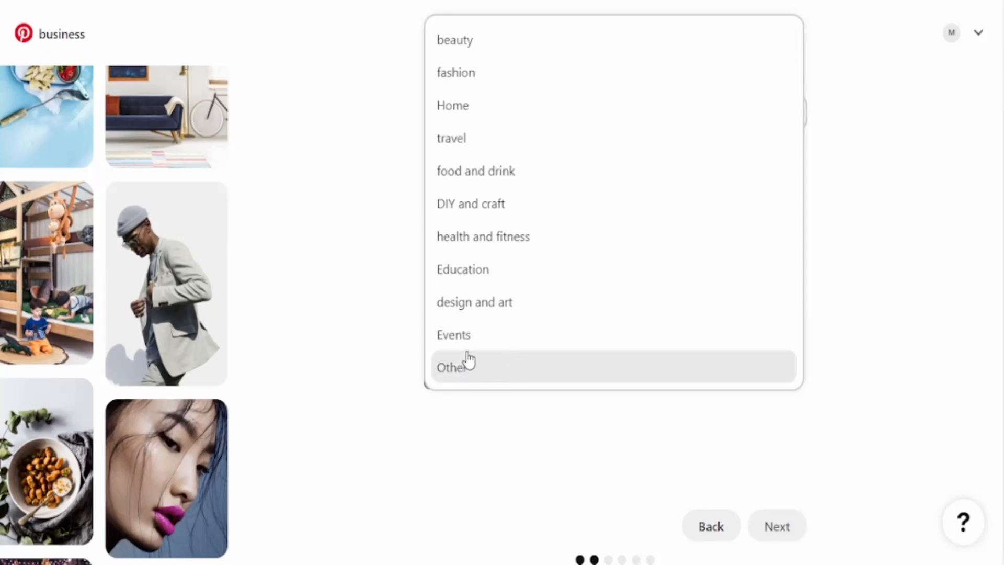
left_click(476, 280)
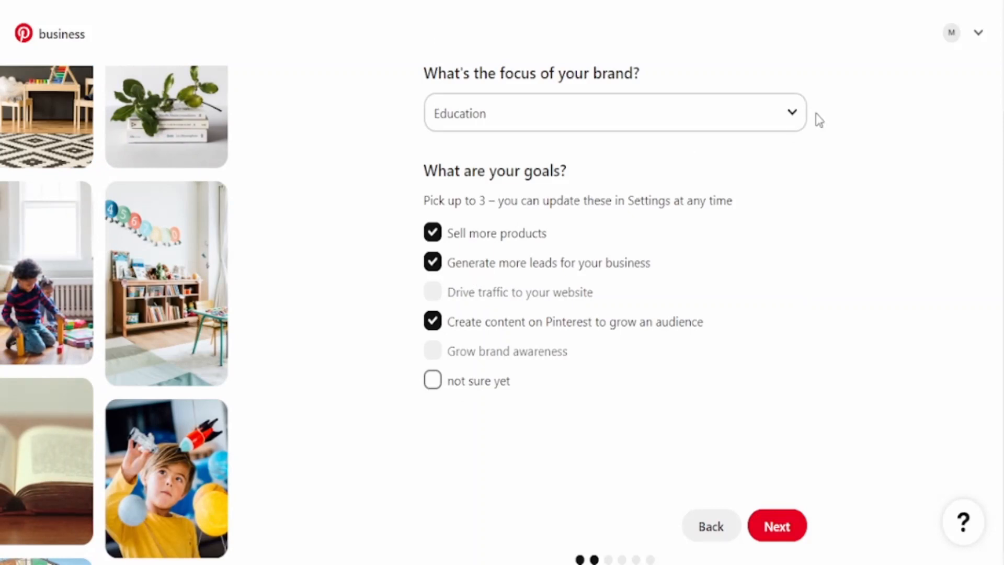
left_click(793, 116)
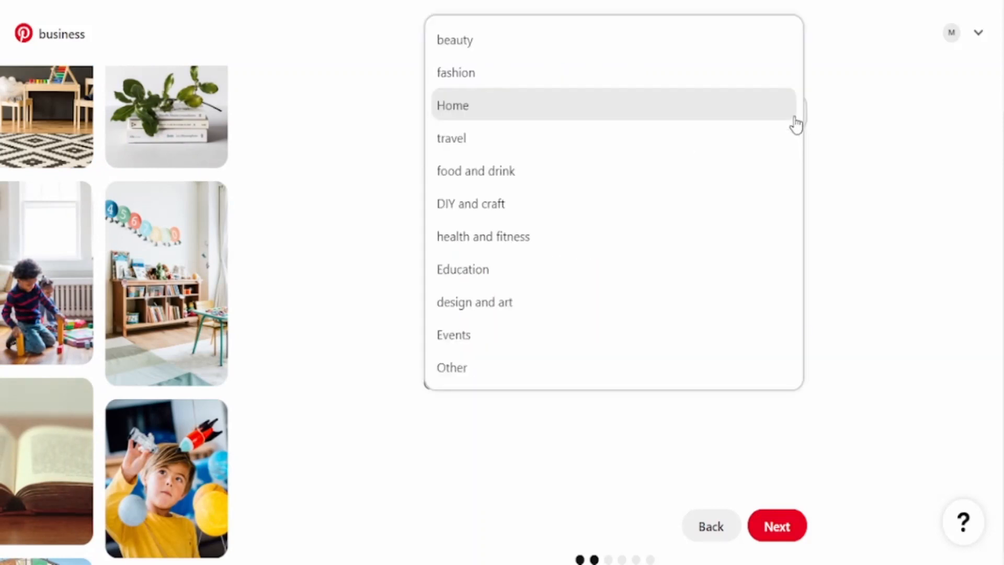
left_click(464, 371)
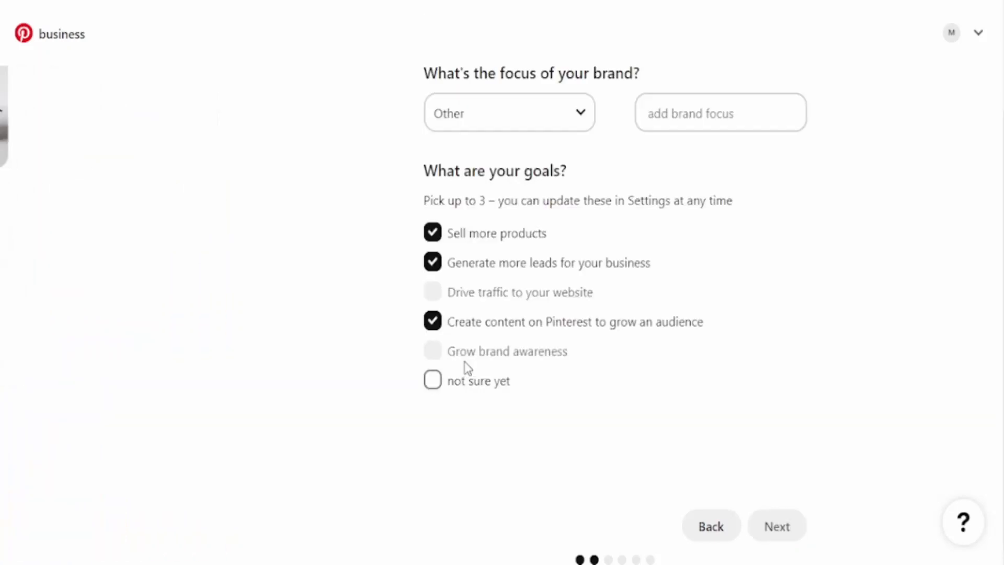
left_click(668, 109)
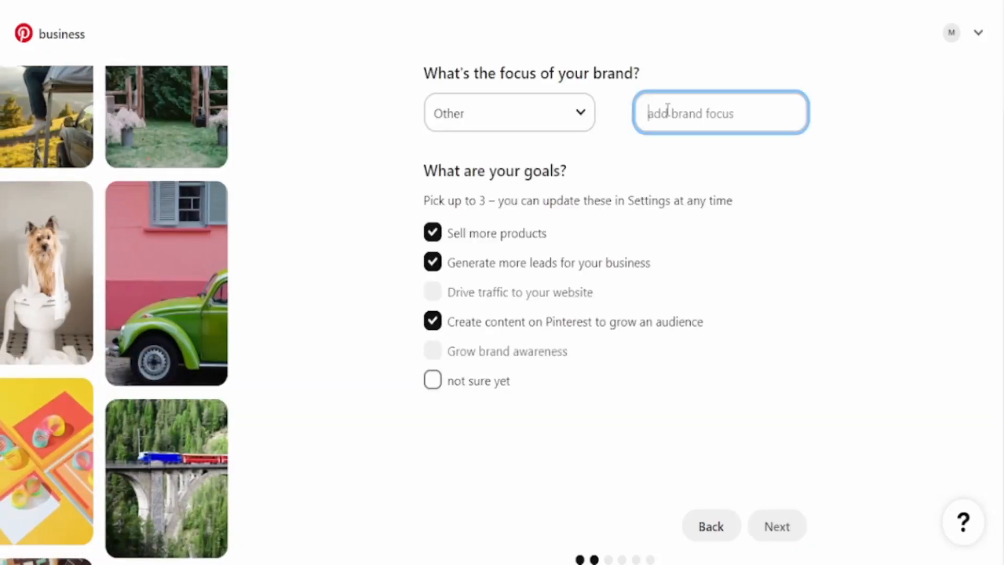
type("Businesss")
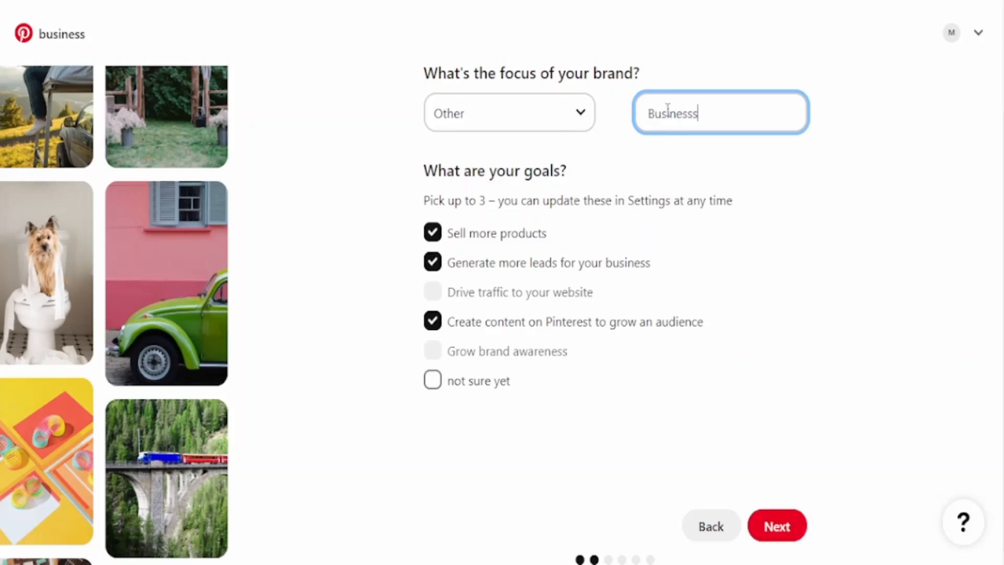
left_click(858, 179)
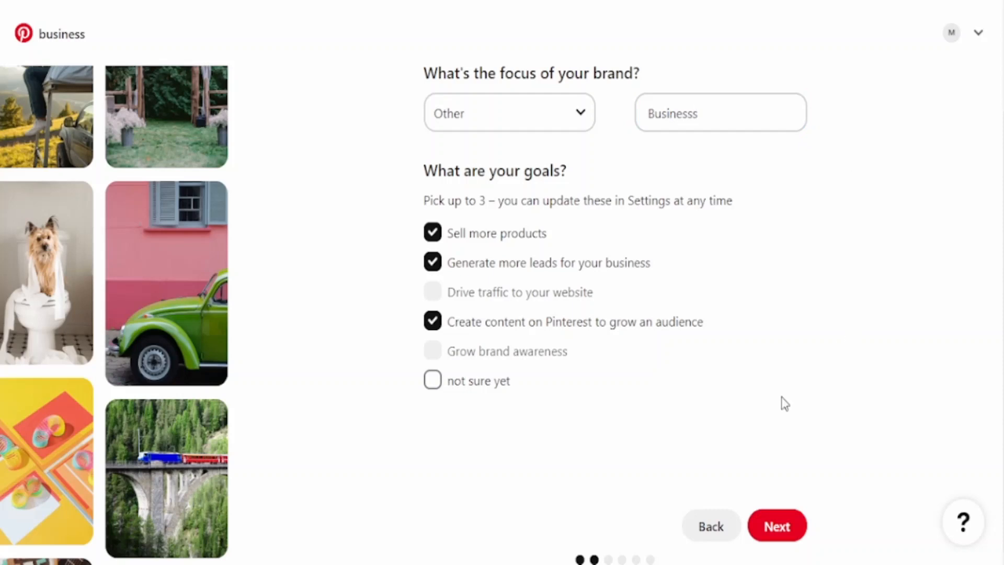
left_click(779, 528)
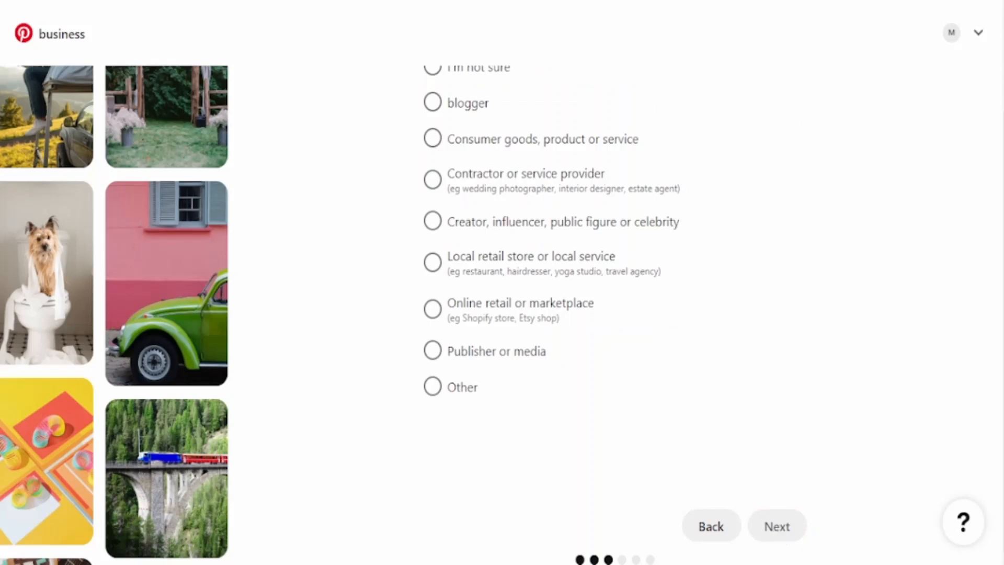
Answer I'm not sure for the type of business and continue to the advertising question
scroll(563, 314, "up", 2)
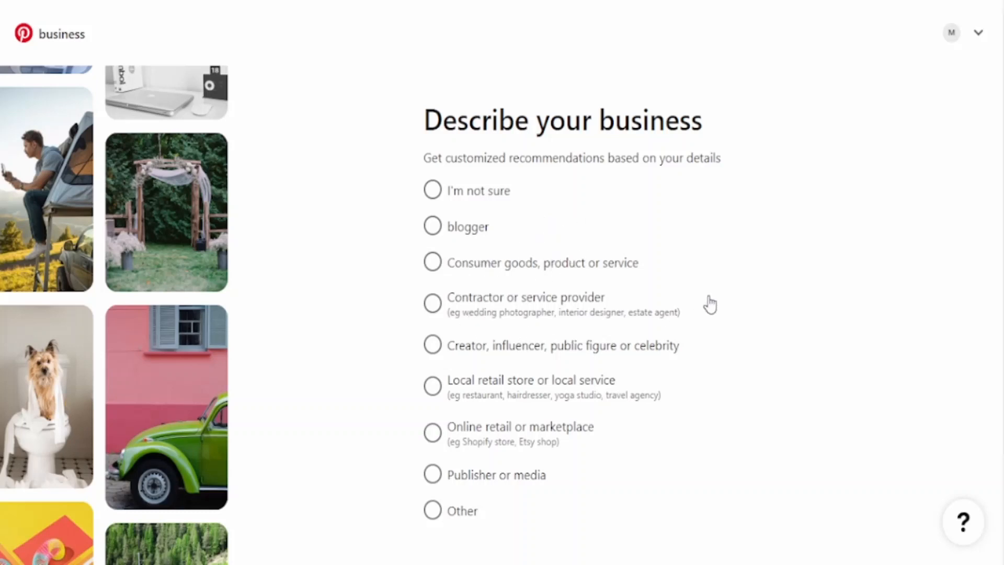
scroll(502, 314, "down", 3)
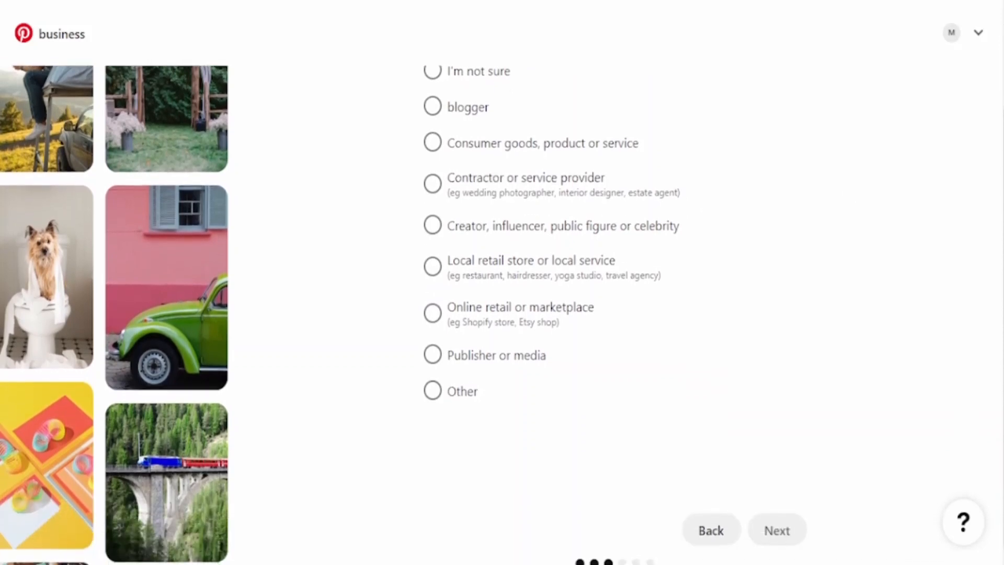
scroll(502, 313, "up", 2)
scroll(1000, 143, "up", 1)
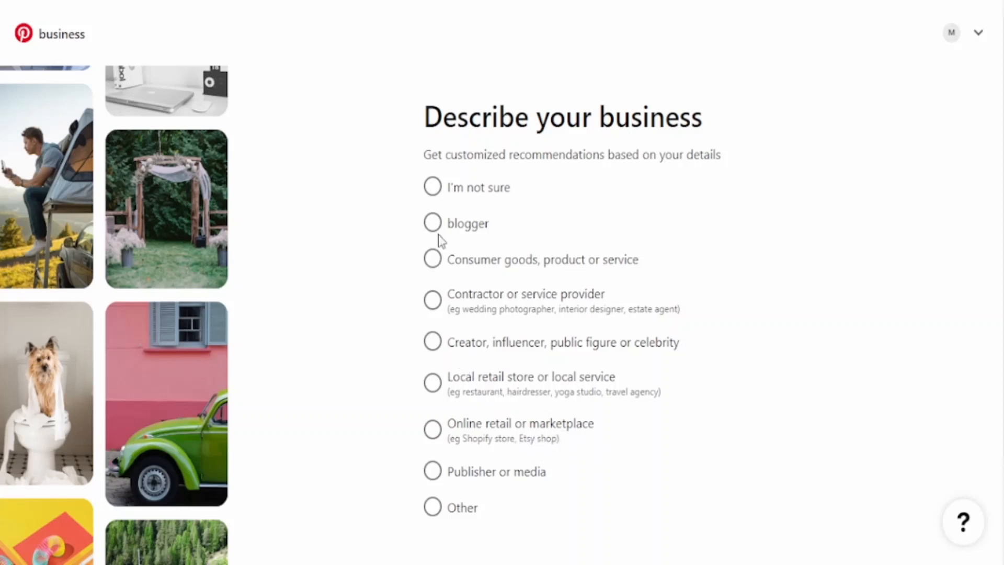
left_click(433, 195)
scroll(502, 314, "down", 2)
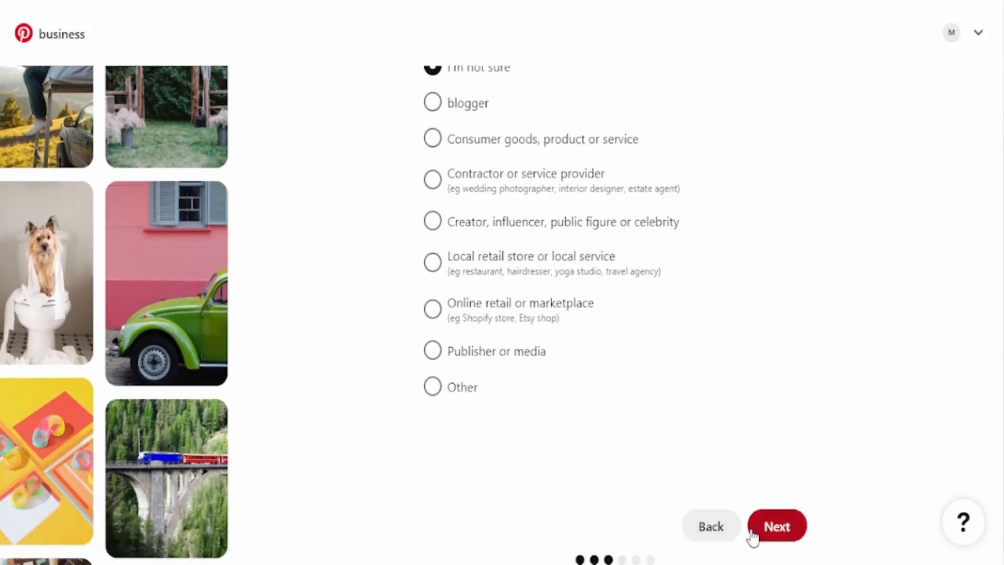
left_click(786, 527)
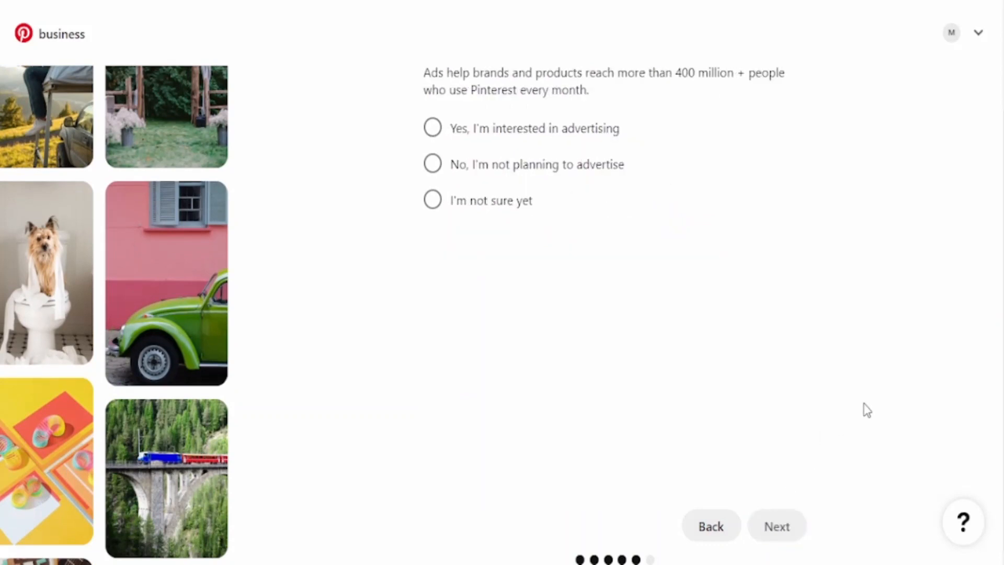
Indicate Yes, I'm interested in advertising for running ads, and continue to the contact form
scroll(503, 314, "up", 1)
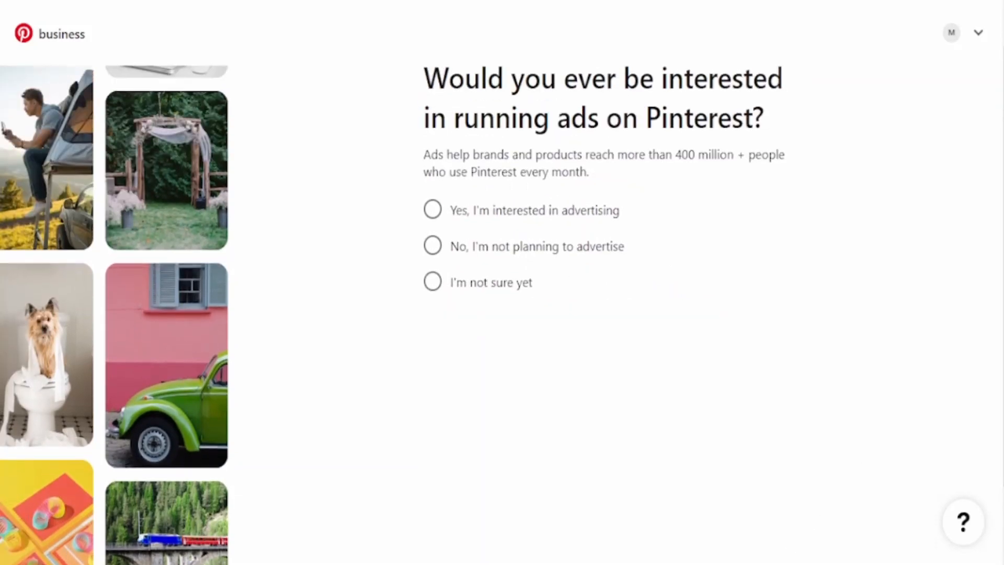
scroll(503, 313, "up", 1)
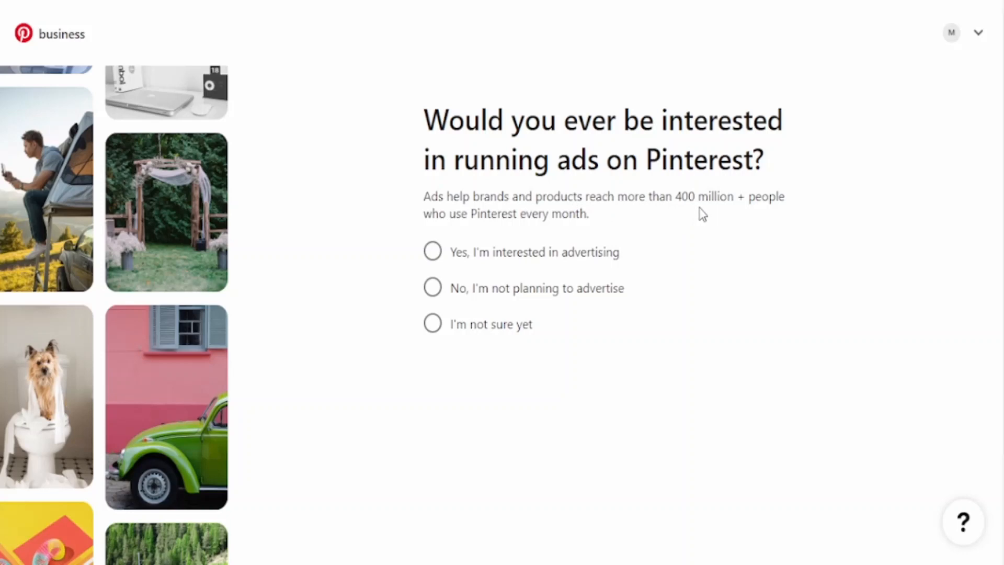
left_click(434, 253)
scroll(1003, 176, "down", 2)
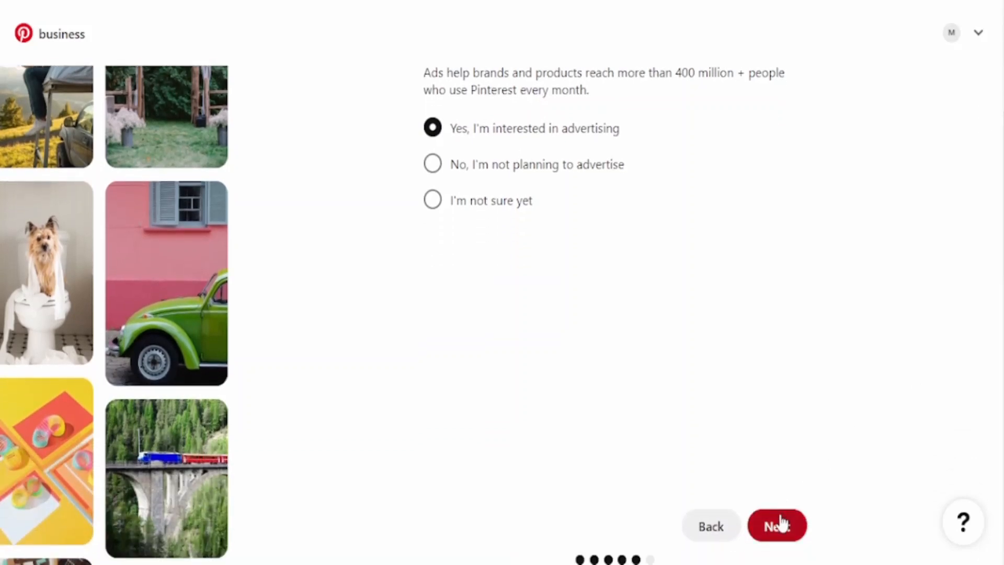
left_click(778, 526)
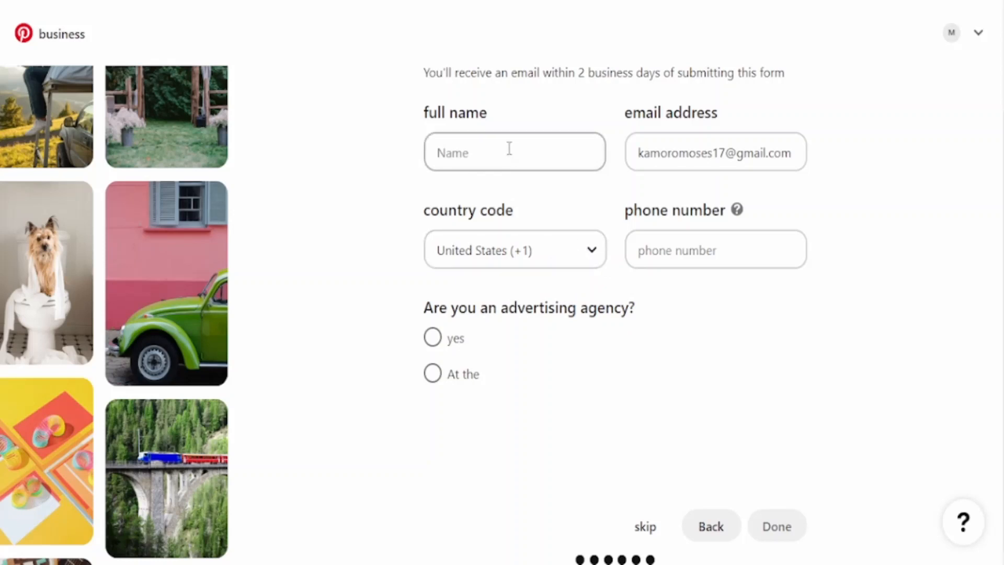
Skip the advertising contact form without filling in the name or phone number
left_click(490, 150)
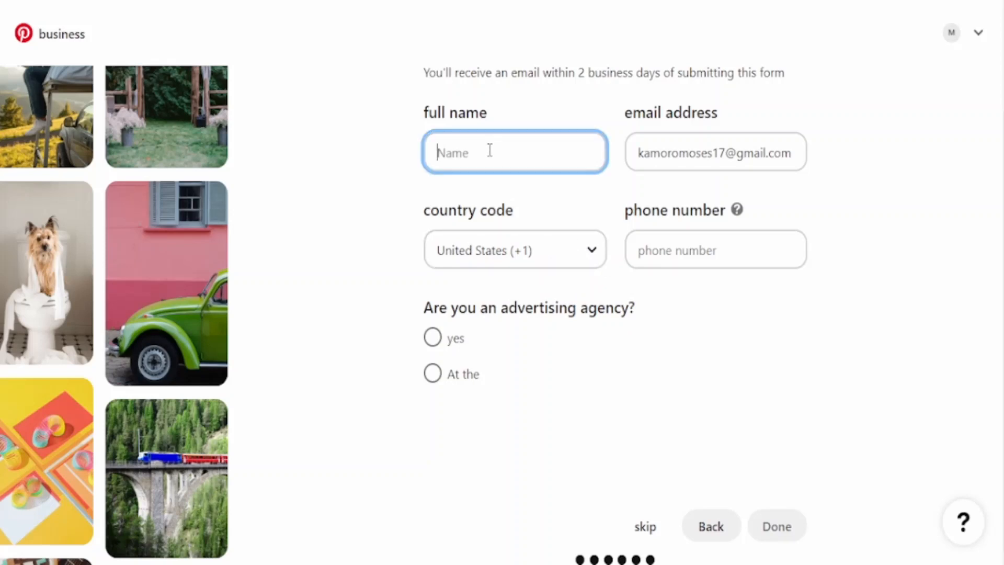
left_click(360, 269)
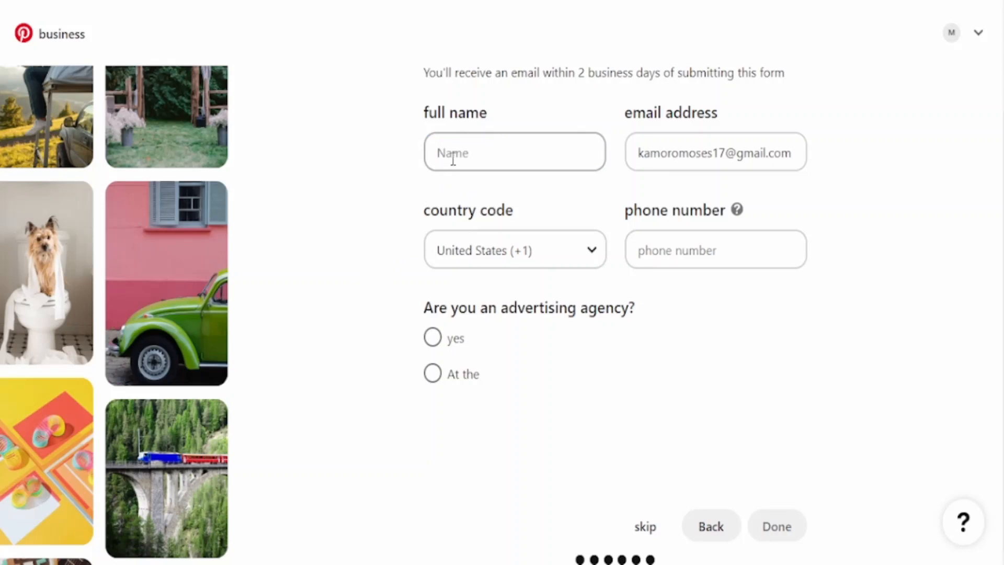
left_click(647, 527)
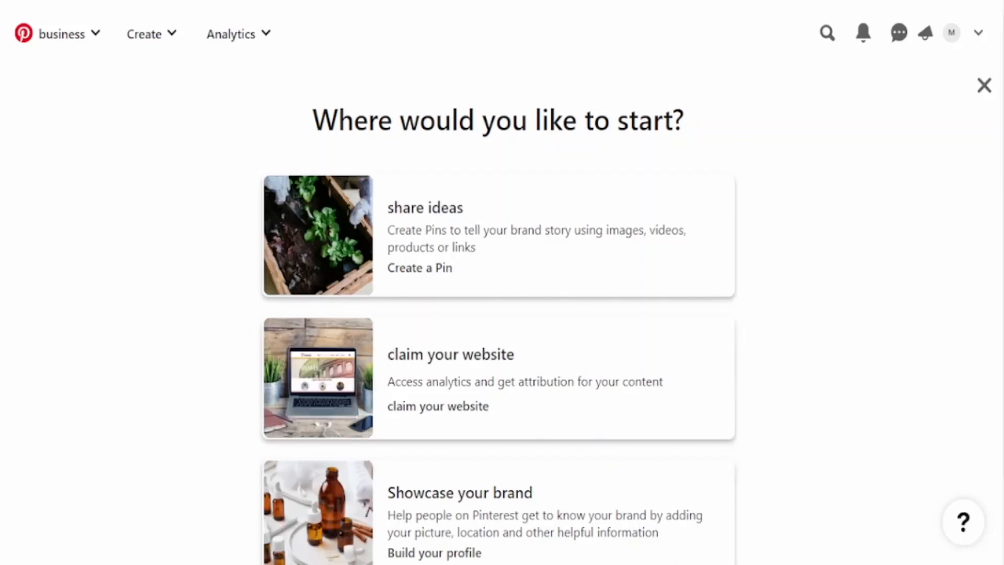
Review the starting options, choose share ideas (Create a Pin), and continue to the Pin builder
scroll(498, 314, "down", 1)
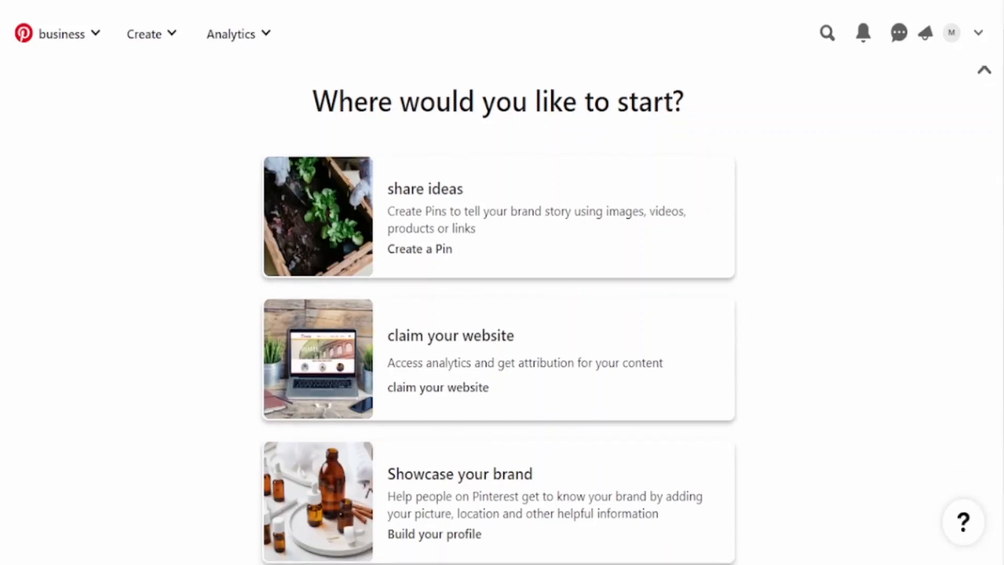
scroll(498, 314, "down", 3)
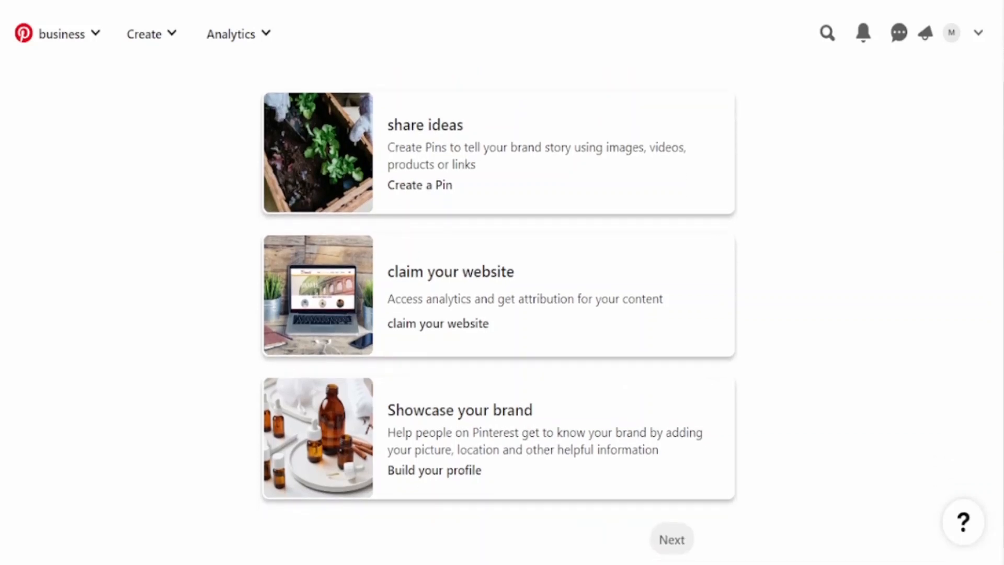
scroll(498, 293, "down", 1)
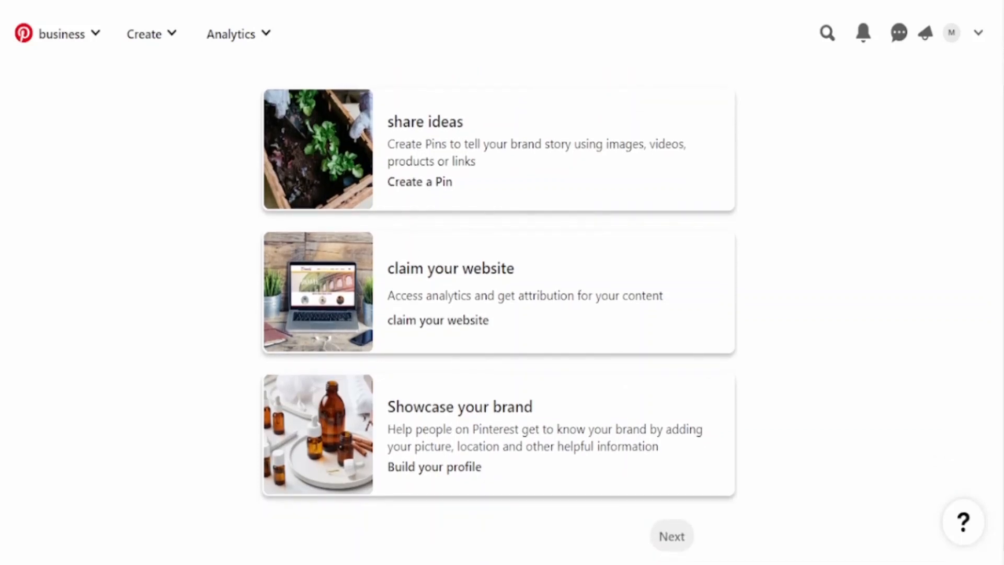
scroll(498, 313, "up", 2)
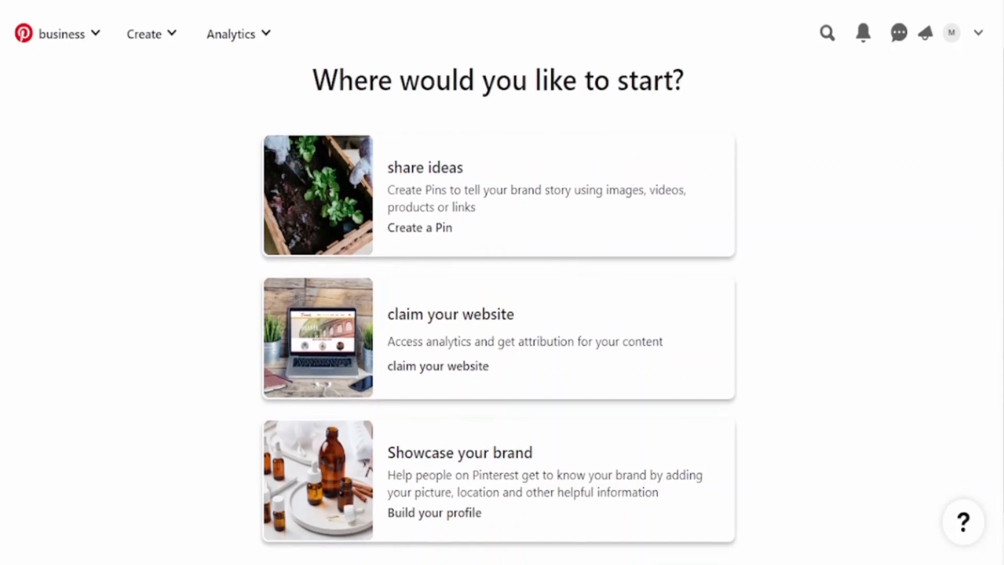
scroll(498, 314, "down", 1)
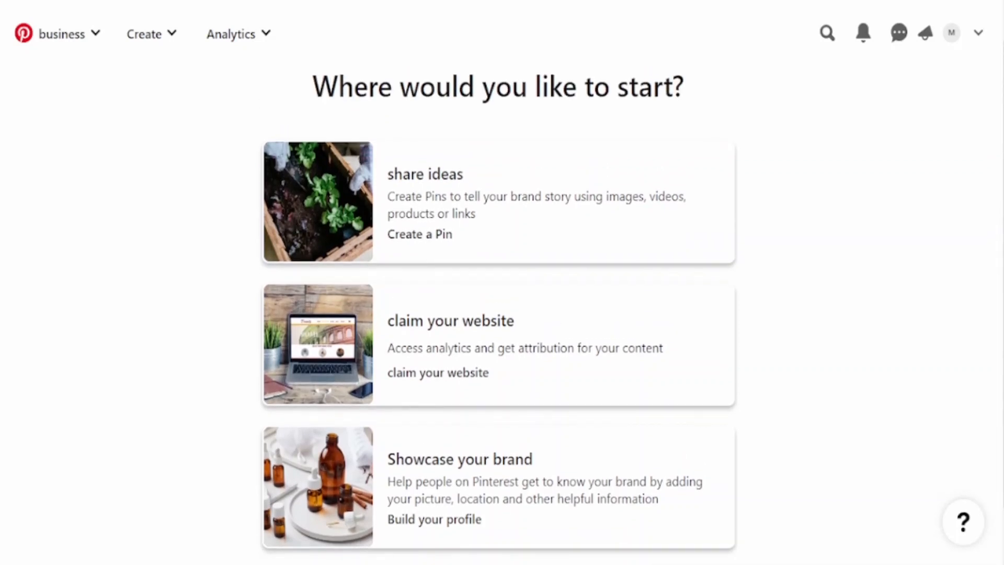
scroll(498, 314, "down", 1)
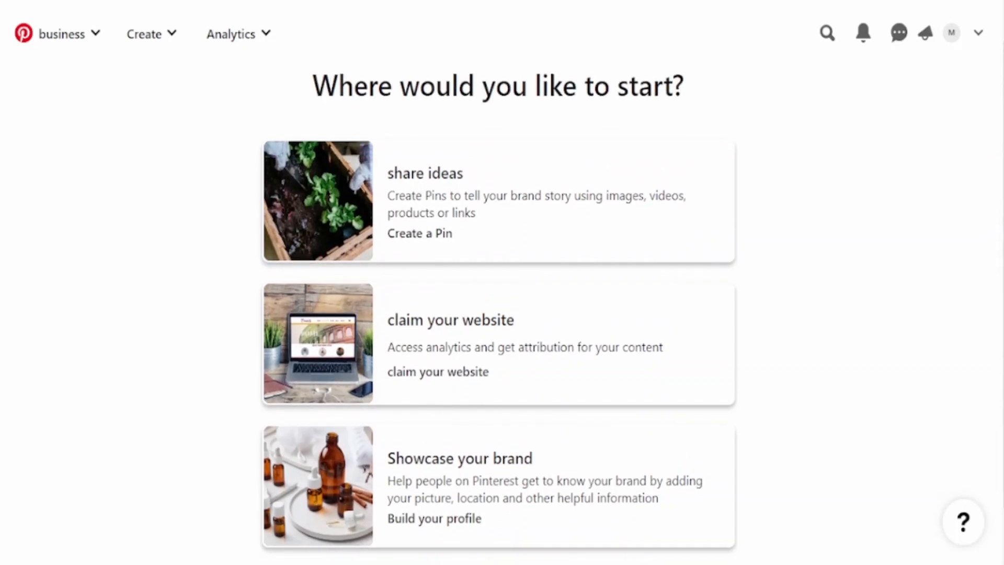
scroll(499, 314, "down", 1)
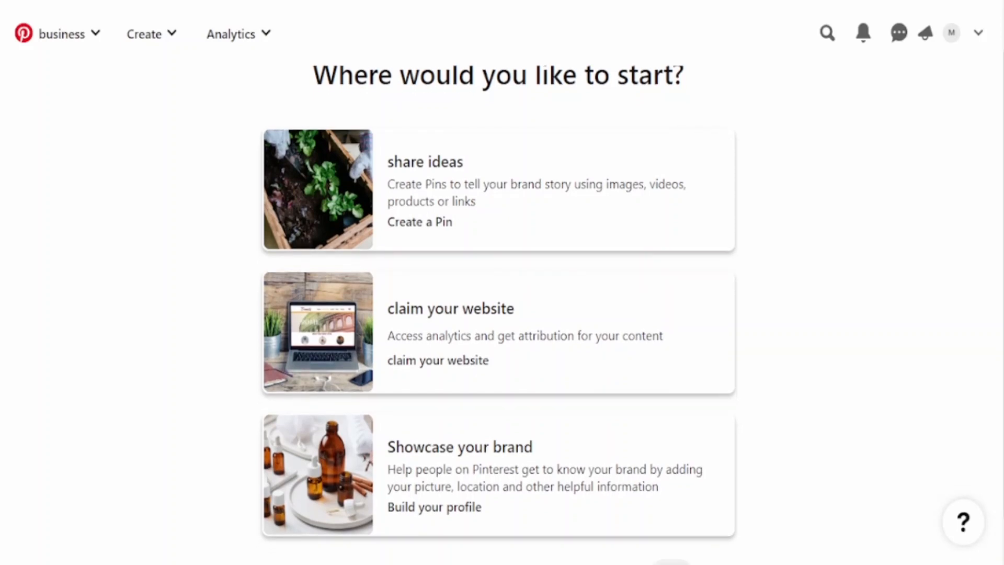
scroll(498, 313, "down", 1)
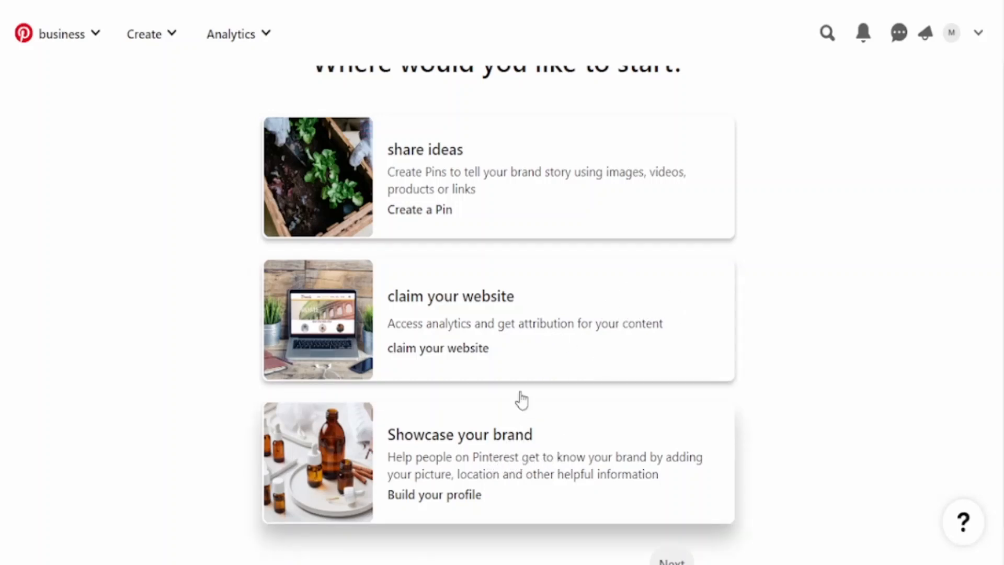
left_click(425, 178)
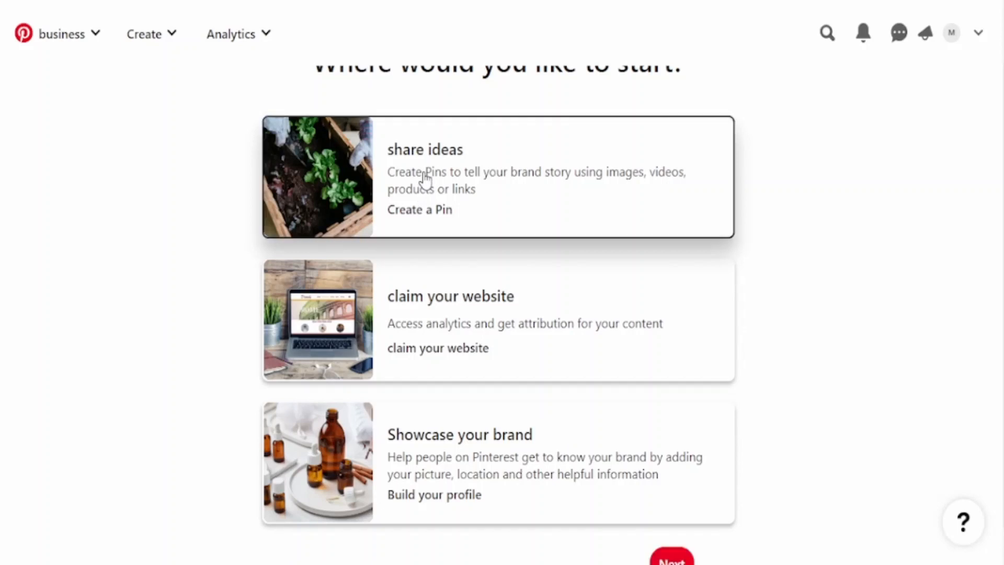
scroll(820, 505, "down", 1)
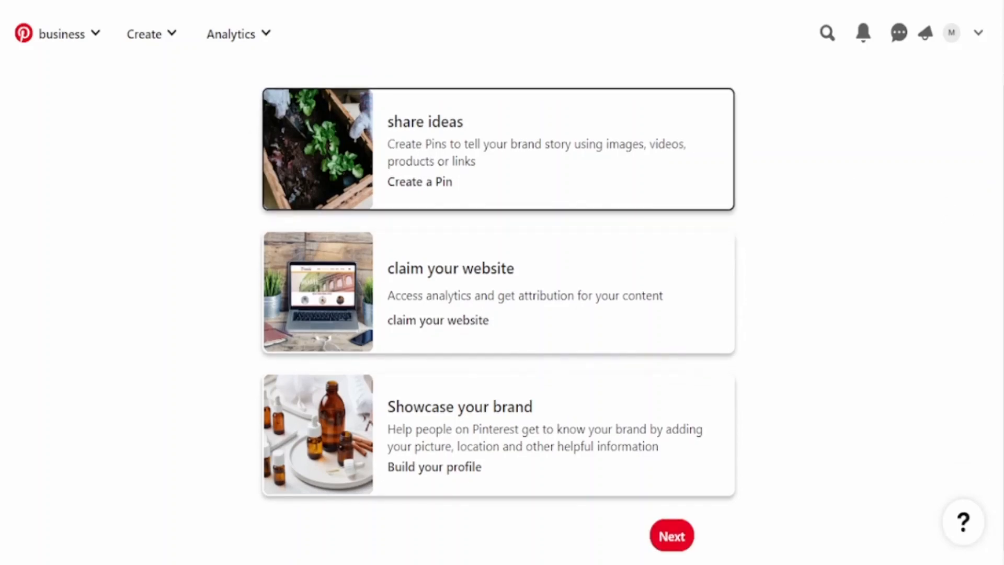
left_click(676, 535)
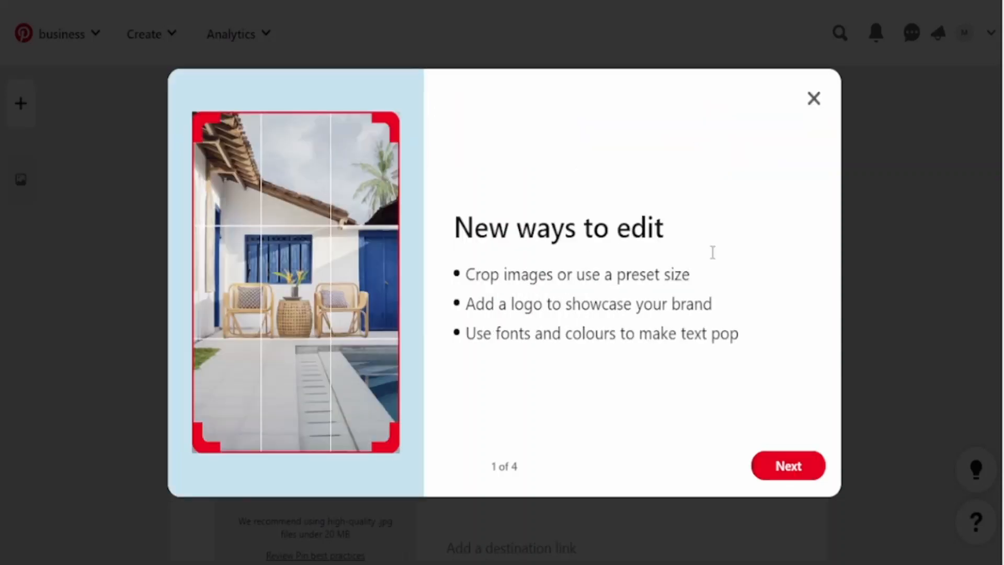
Page through the Pin builder introduction on editing, collages and multiple Pins, and start the guided tour
left_click(809, 470)
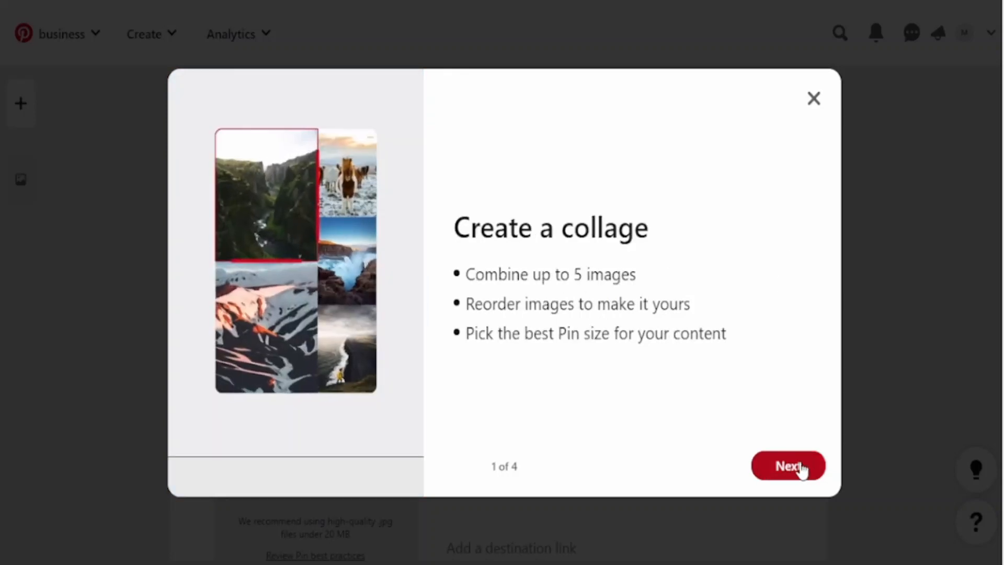
left_click(803, 470)
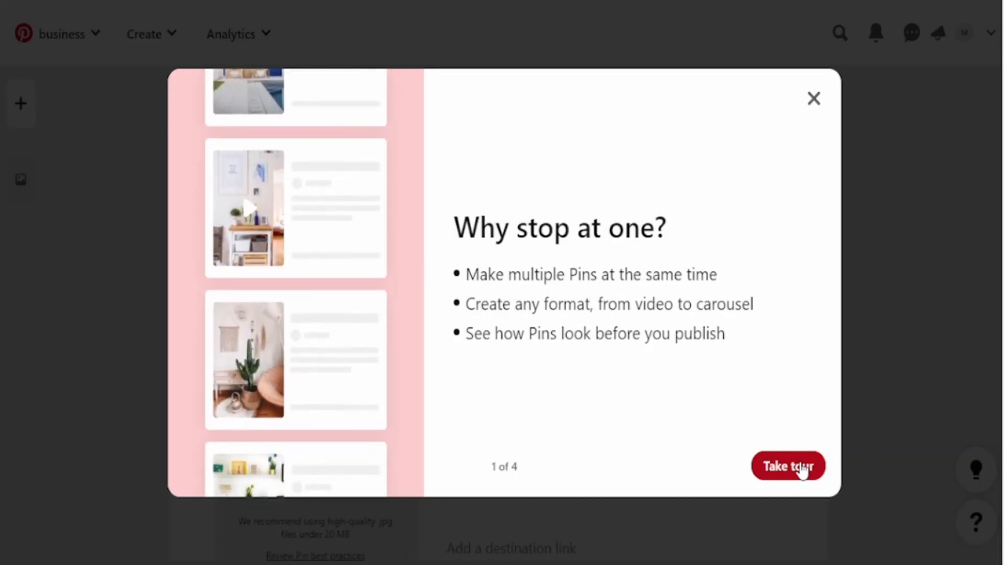
left_click(803, 467)
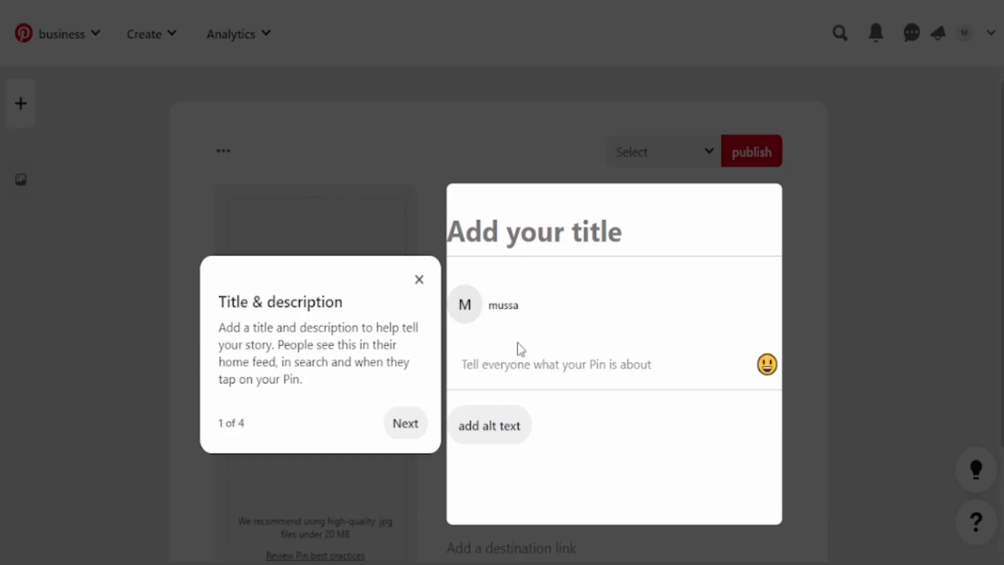
Read the tour's Title & description tip and advance to the destination link tip
triple_click(433, 292)
left_click_drag(433, 292, 369, 419)
left_click(396, 478)
left_click(410, 422)
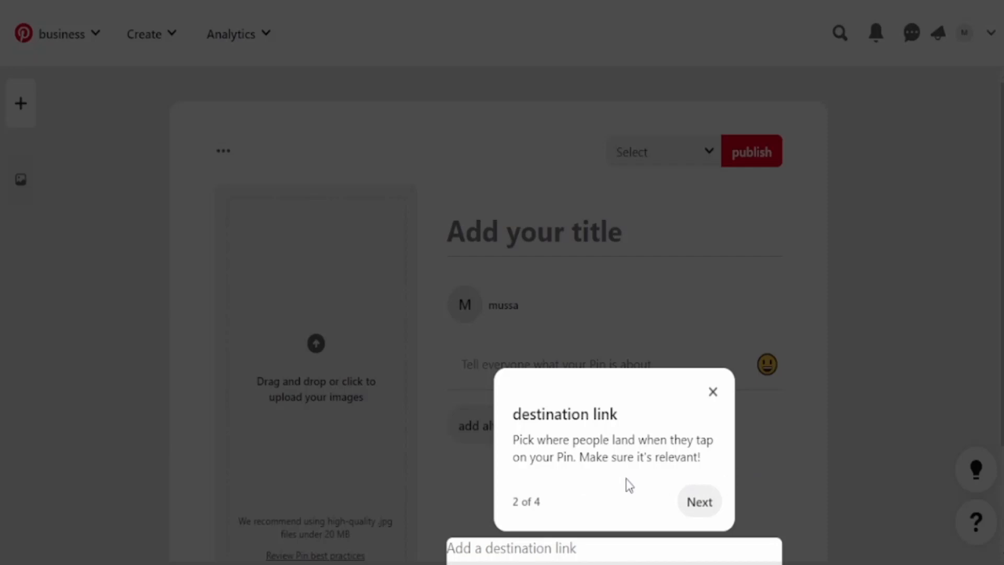
Read the tour's destination link tip and advance to the tip that follows it
left_click(700, 503)
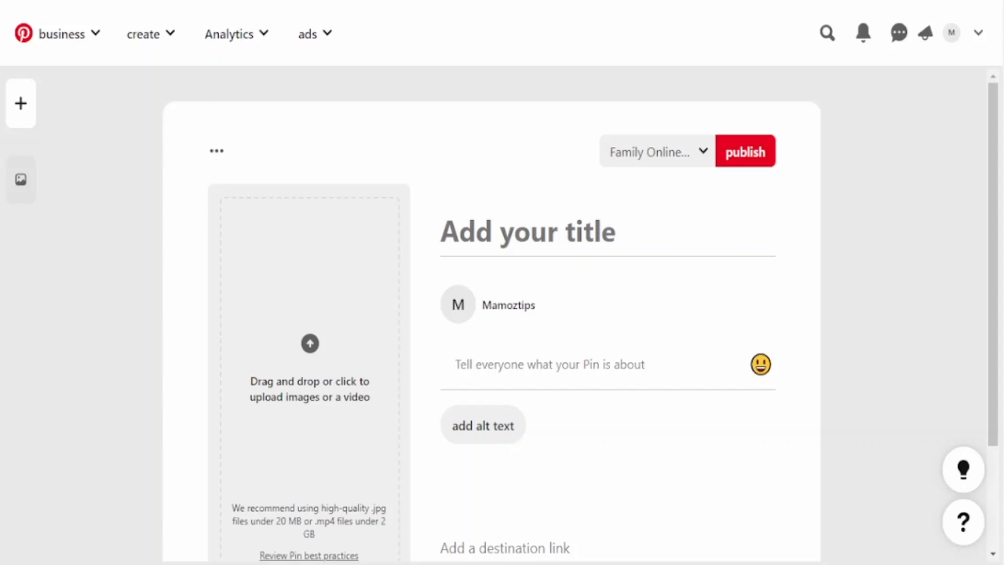
Try adding an image to the Pin draft, dismissing the Great Pins made easy introduction, and remove the image again
left_click(381, 301)
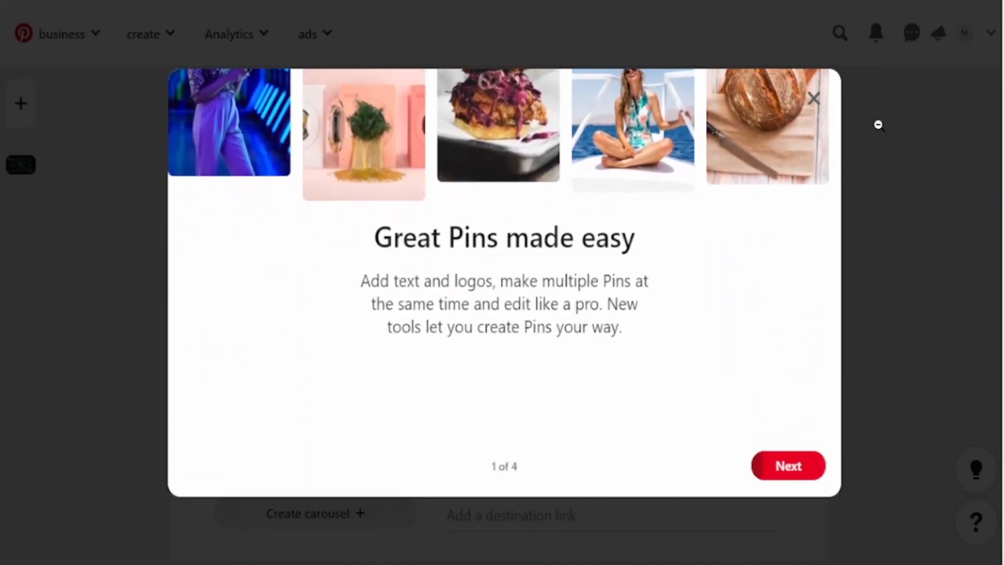
left_click(813, 99)
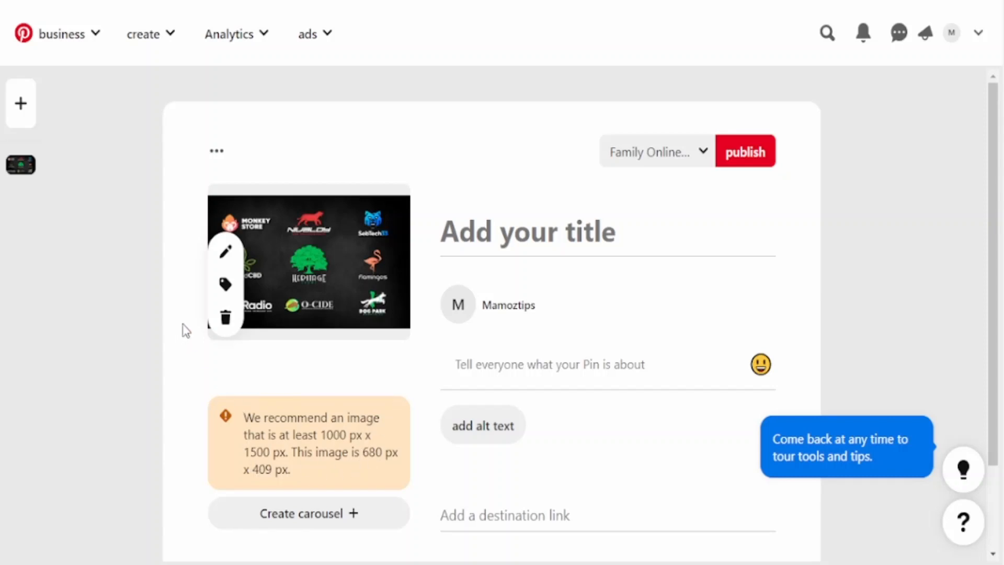
left_click(224, 317)
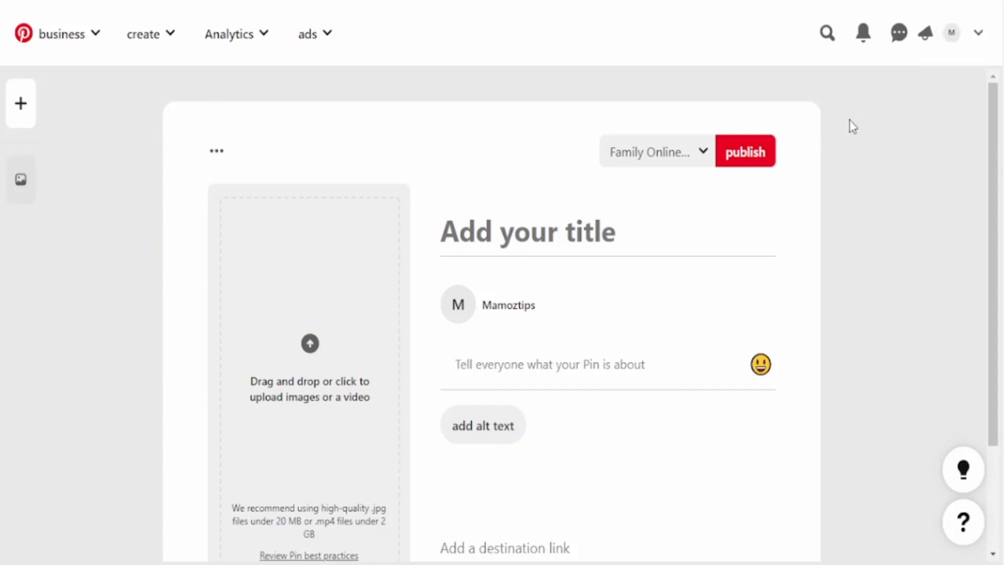
Open the business profile page and look over its cover area, bio and created Pins
left_click(953, 34)
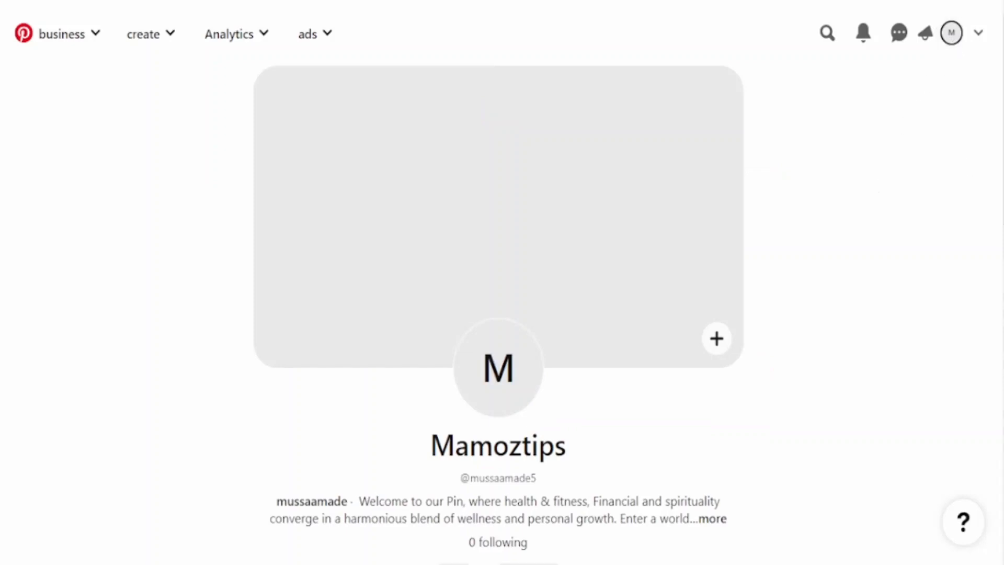
scroll(893, 215, "down", 5)
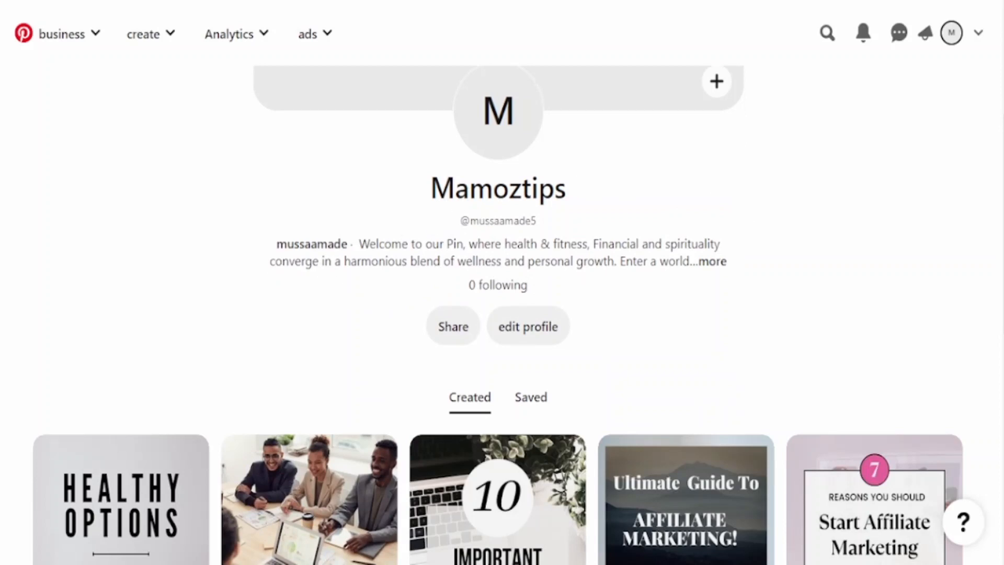
scroll(498, 314, "up", 4)
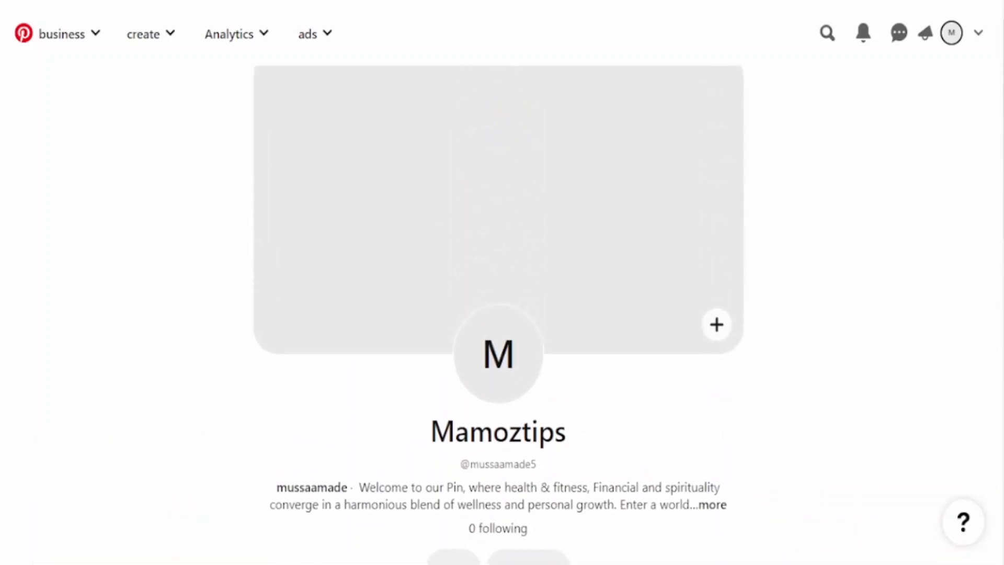
scroll(498, 314, "down", 4)
scroll(498, 314, "down", 3)
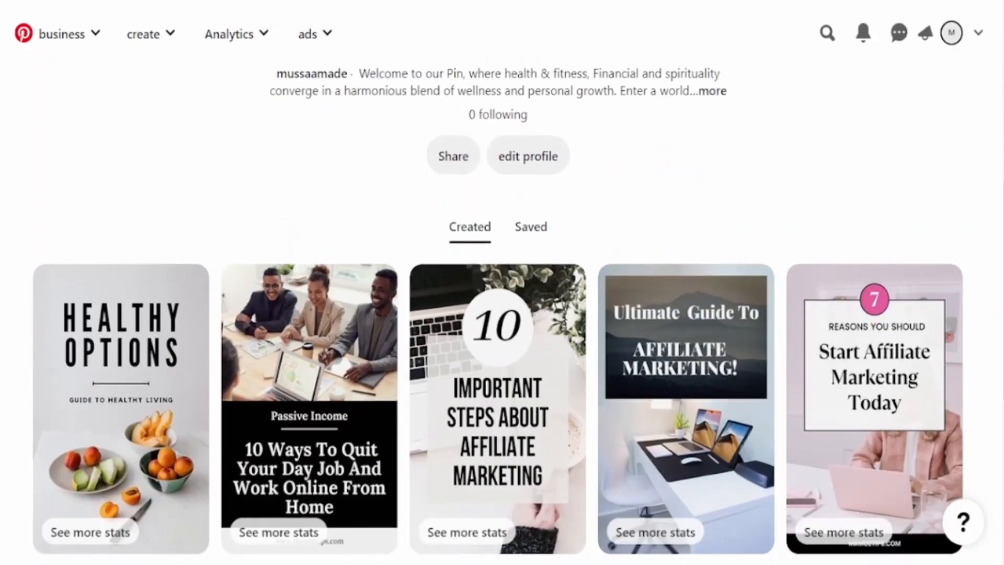
scroll(498, 314, "up", 5)
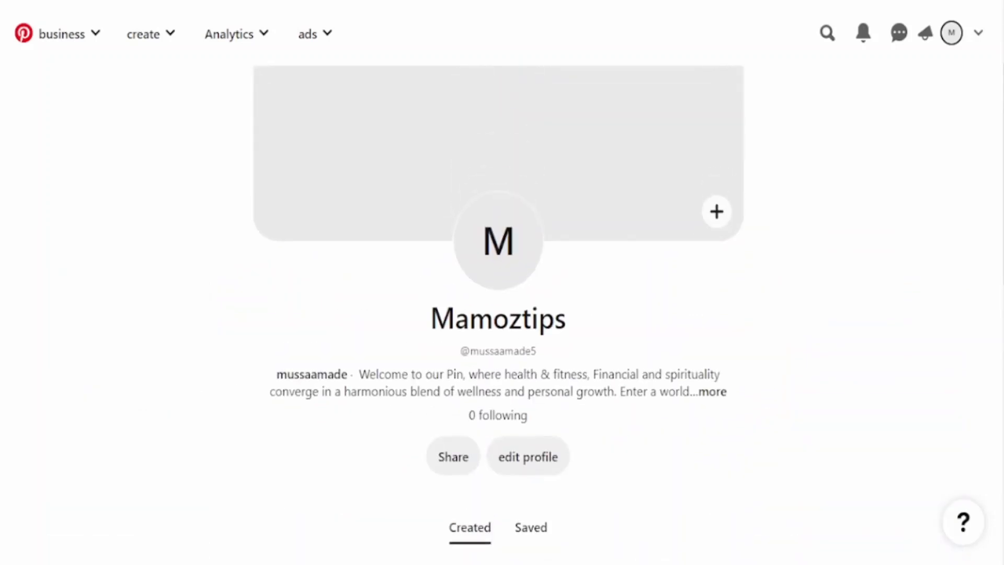
scroll(498, 313, "up", 2)
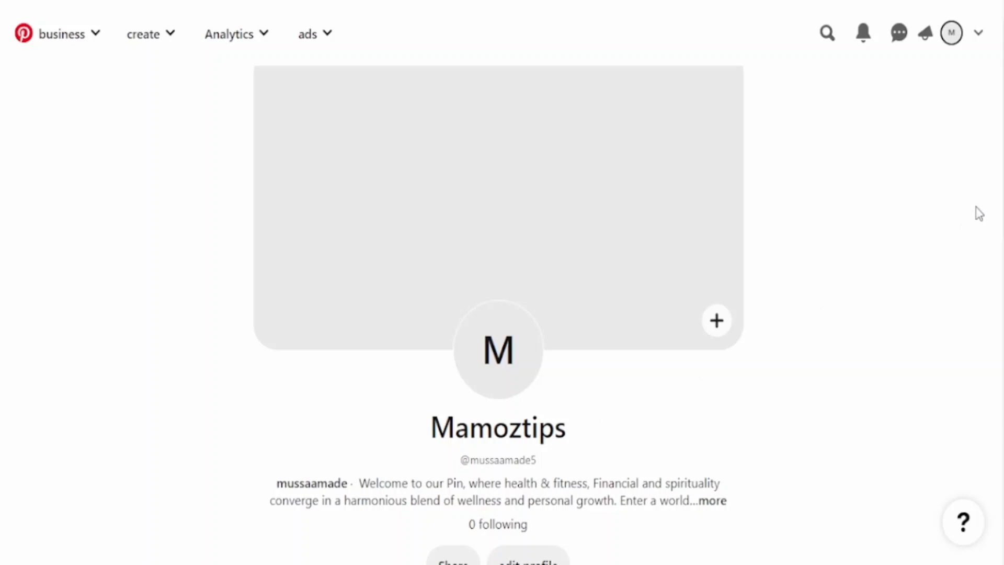
mouse_move(1003, 216)
left_mouse_down()
mouse_move(1003, 239)
mouse_move(1003, 209)
left_mouse_up()
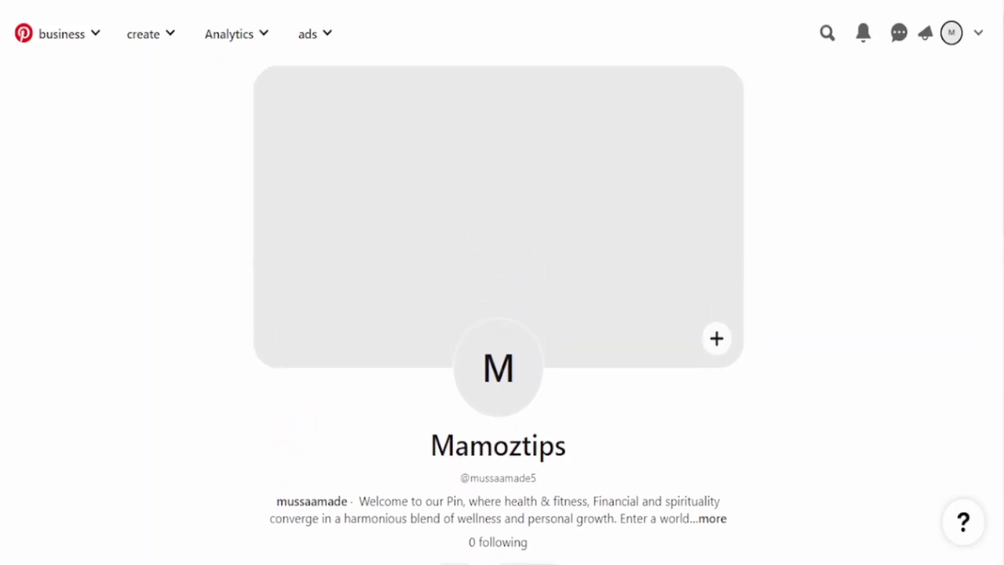